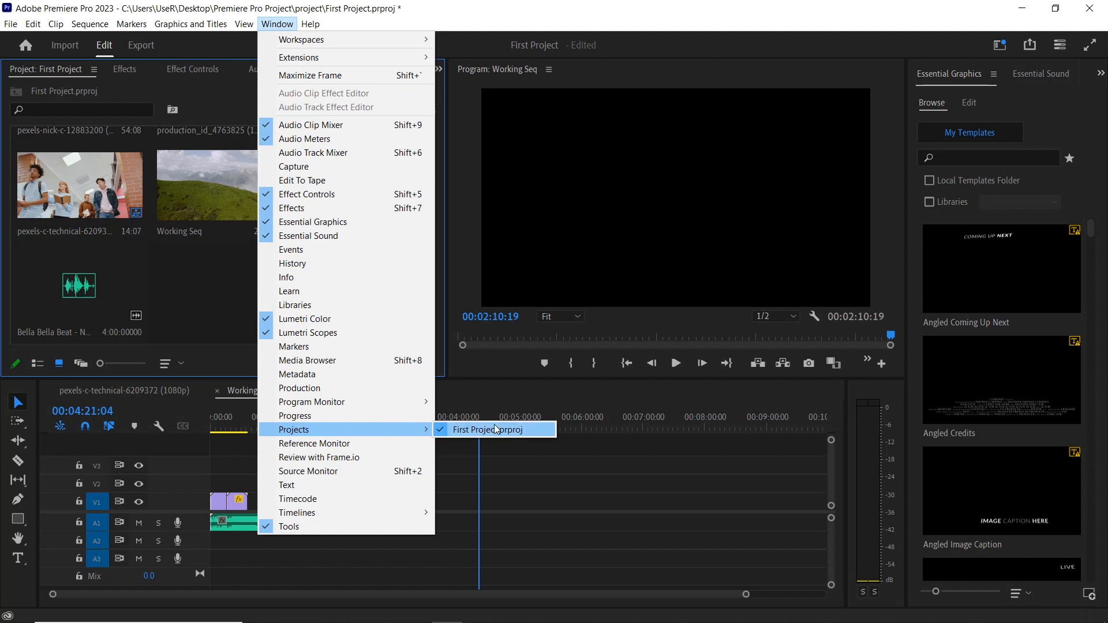
left_click(233, 293)
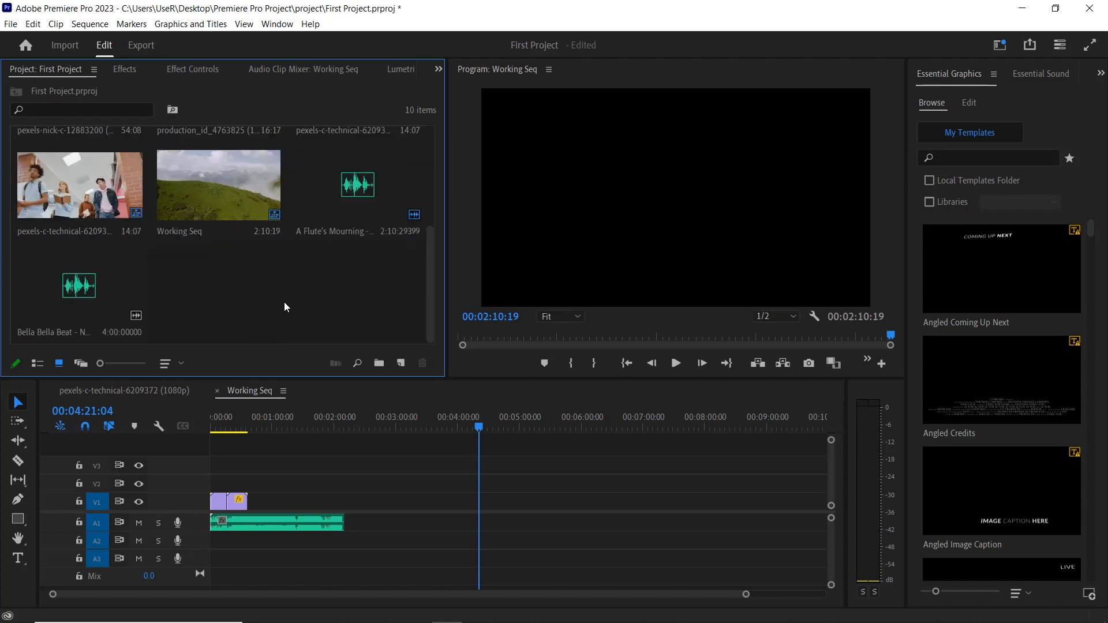
double_click(284, 302)
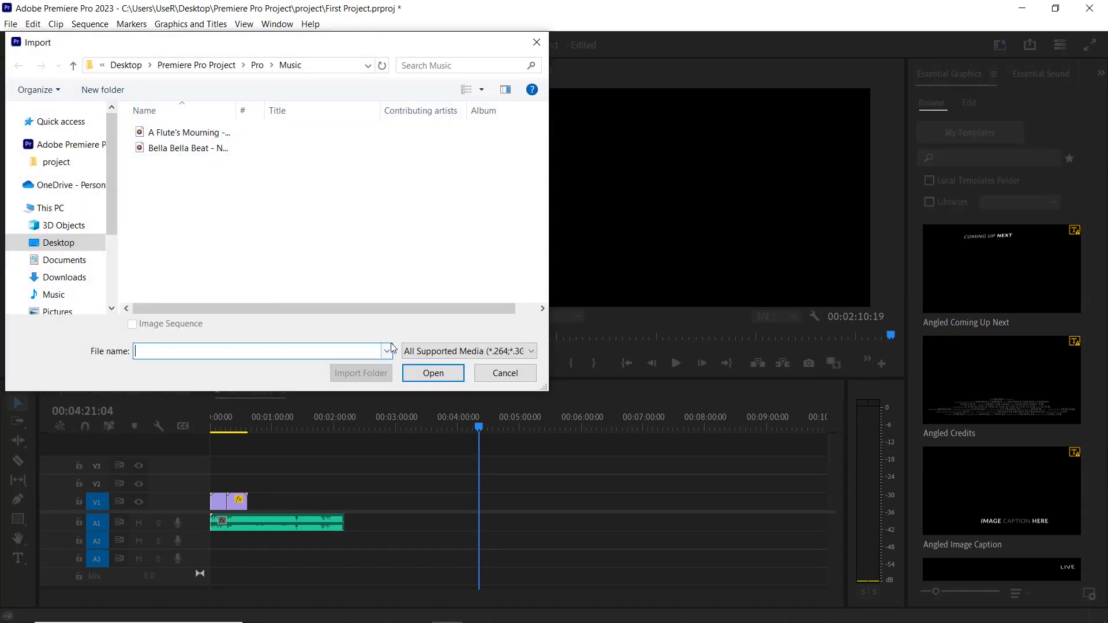
left_click(505, 374)
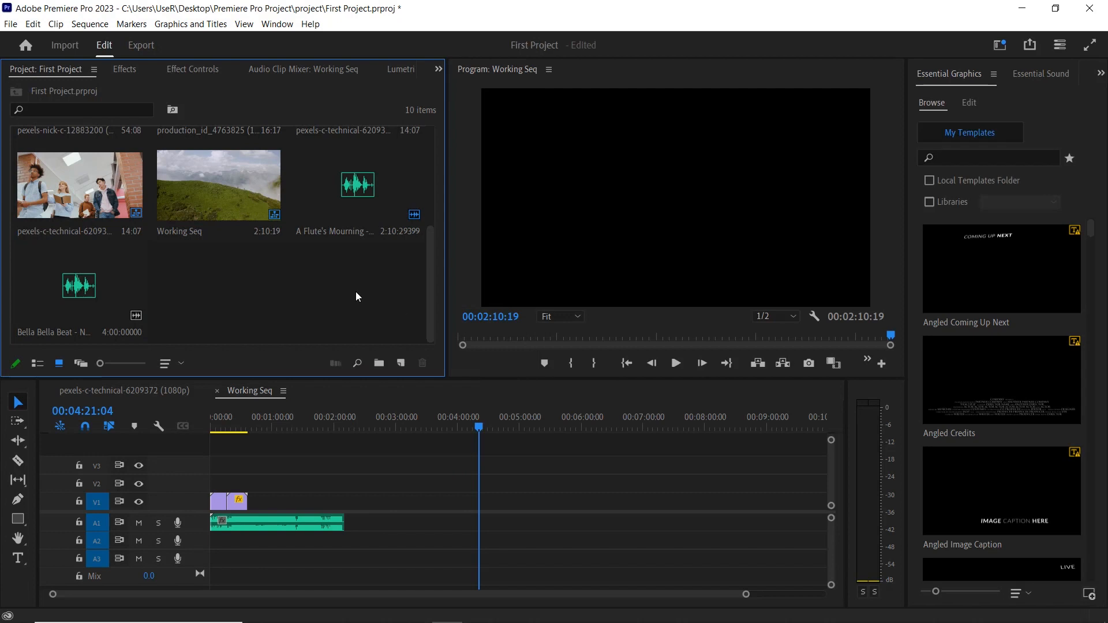
- Create a new bin among the project items, keeping its default name
right_click(259, 284)
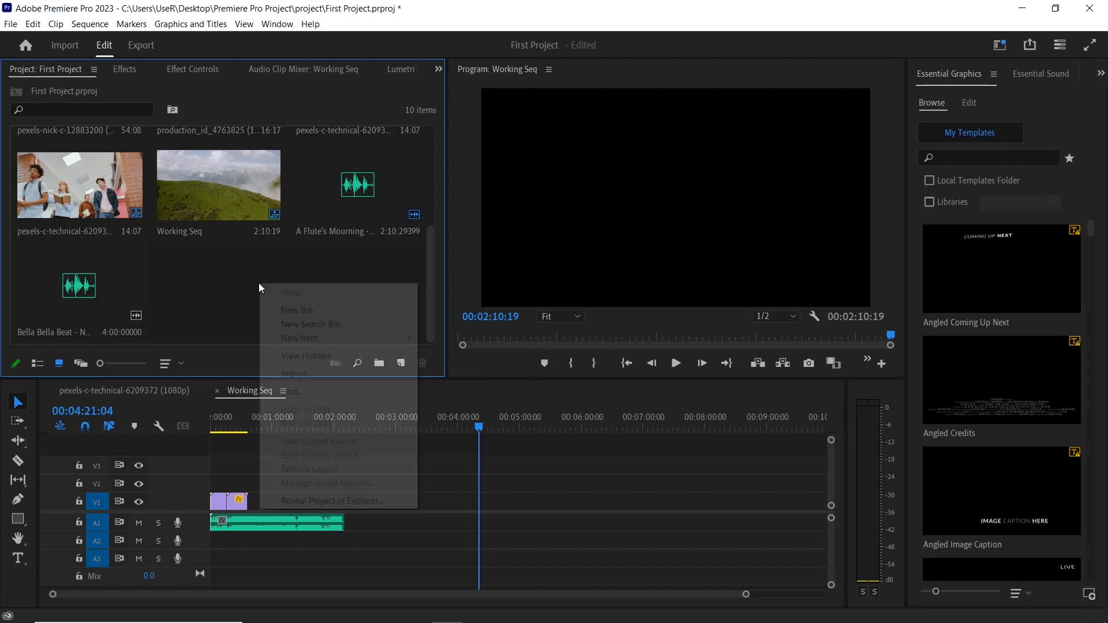
left_click(306, 310)
left_click(335, 308)
right_click(324, 283)
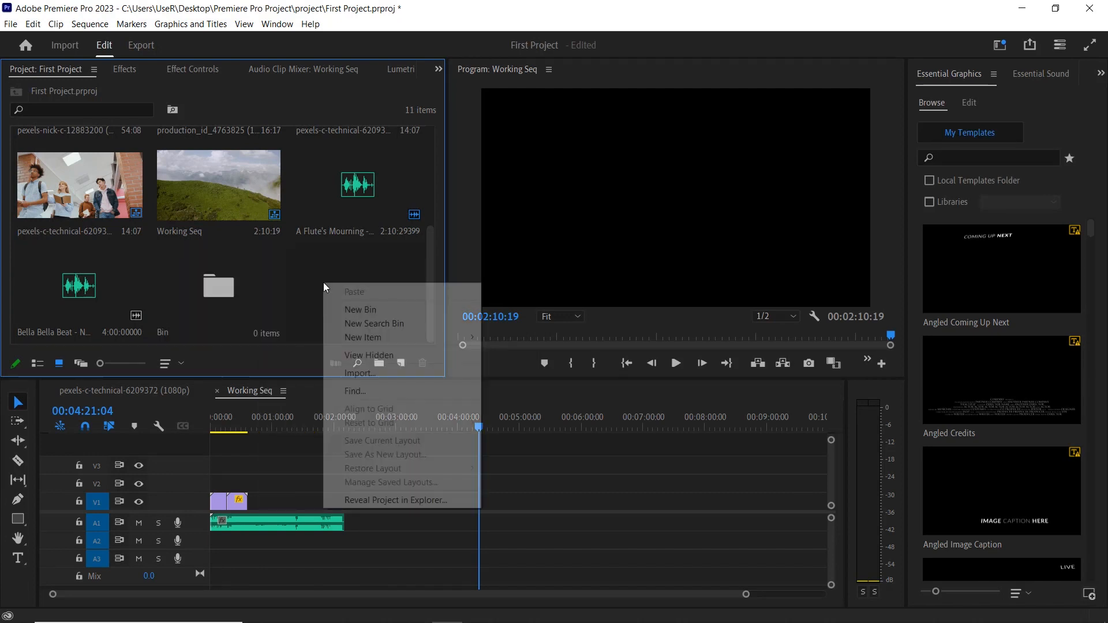
left_click(385, 323)
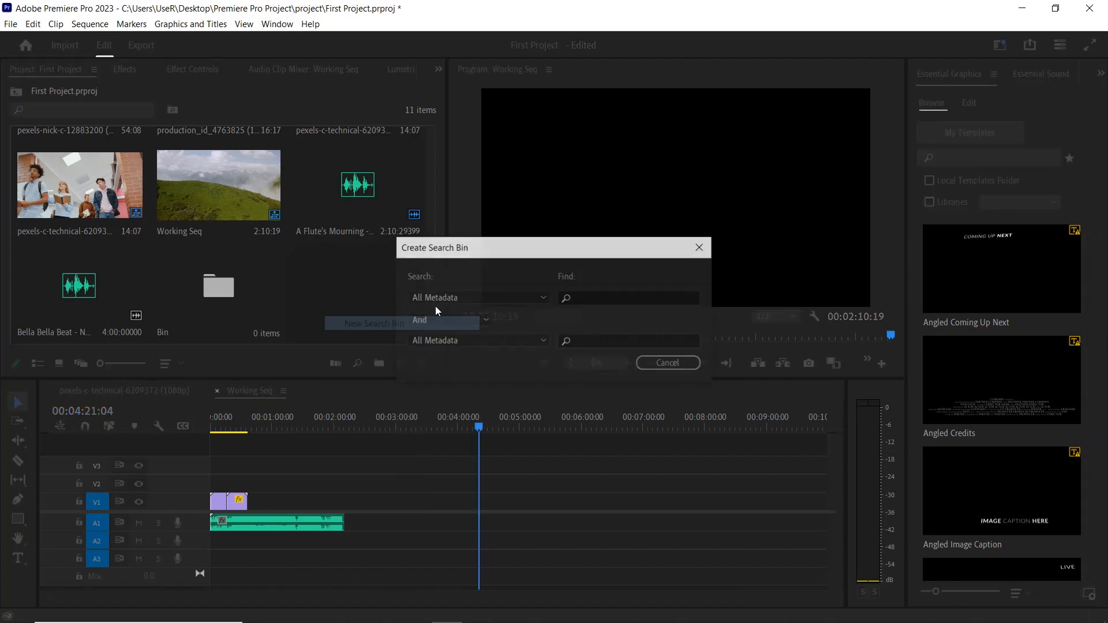
left_click(670, 363)
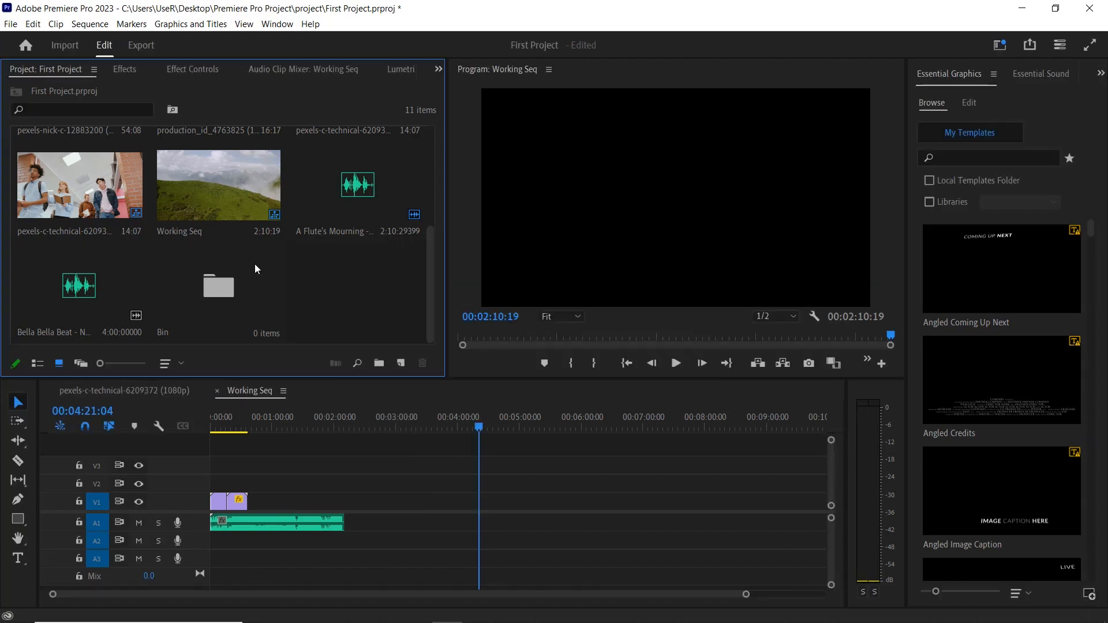
right_click(334, 283)
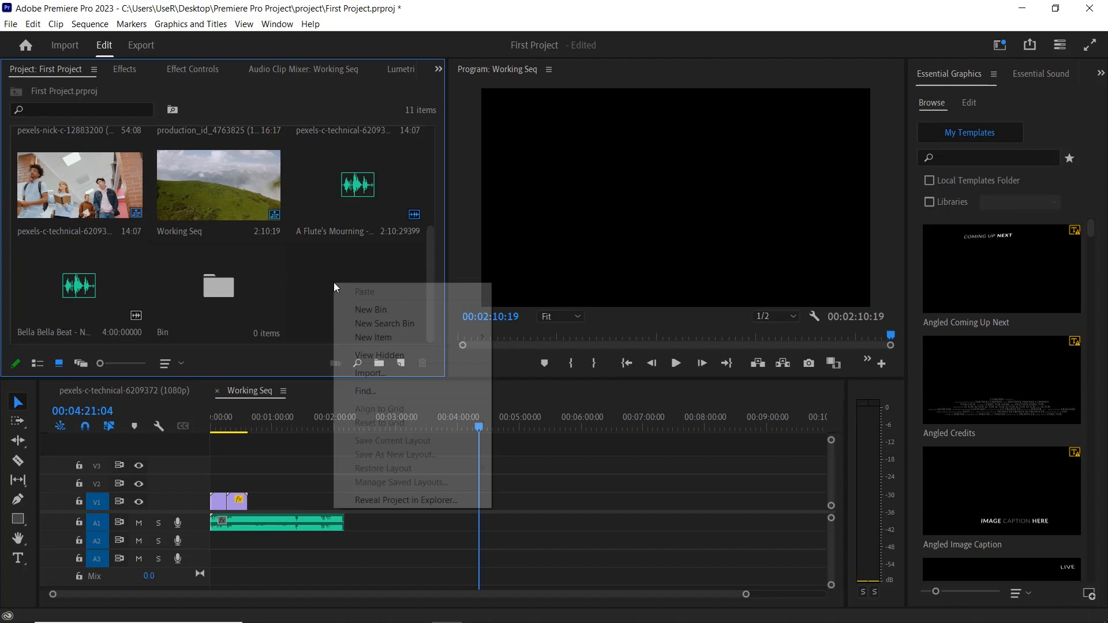
mouse_move(400, 337)
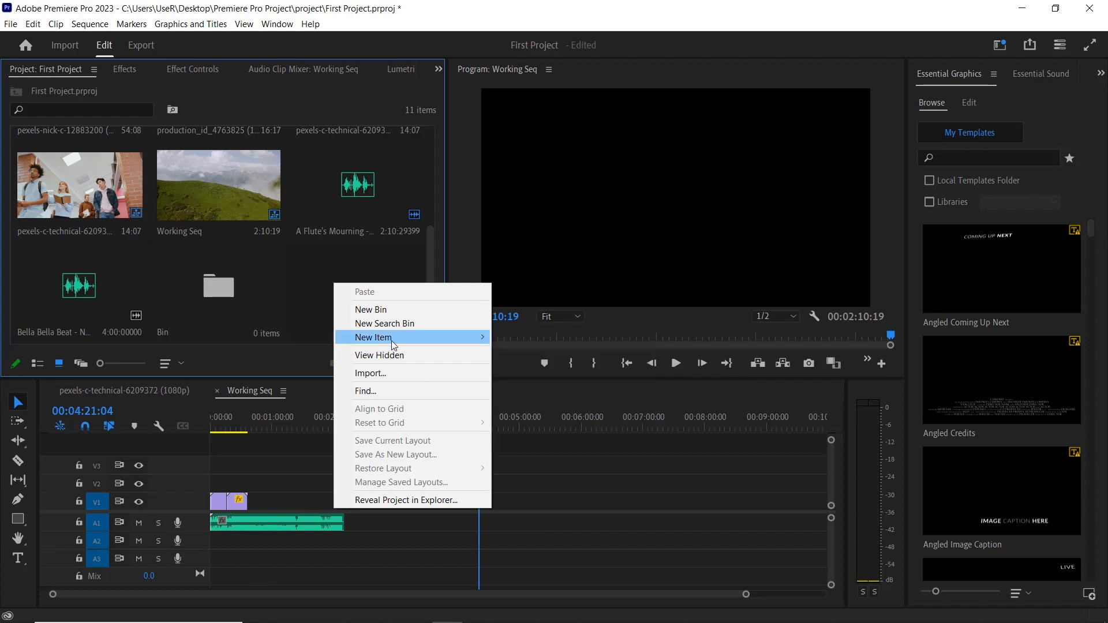
left_click(309, 286)
right_click(361, 294)
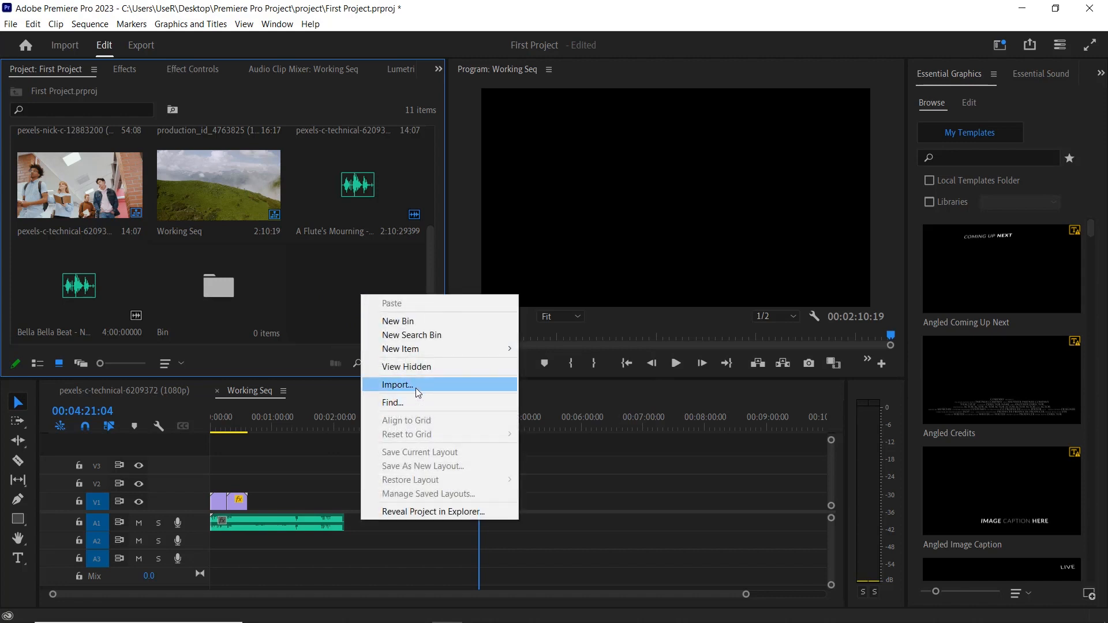
left_click(416, 388)
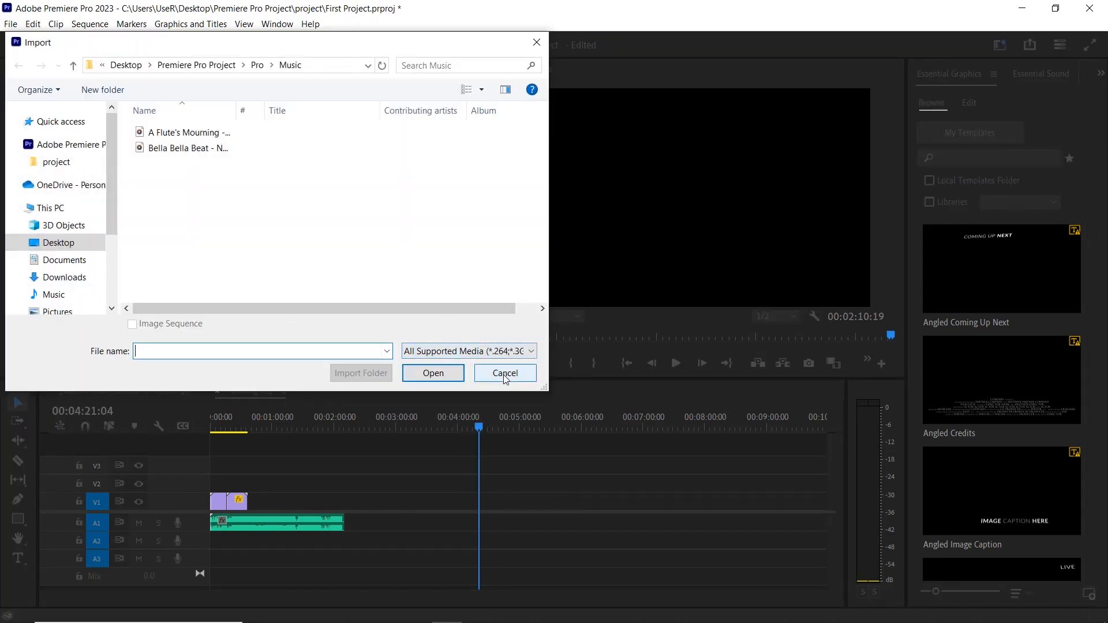
left_click(503, 374)
right_click(348, 279)
left_click(397, 369)
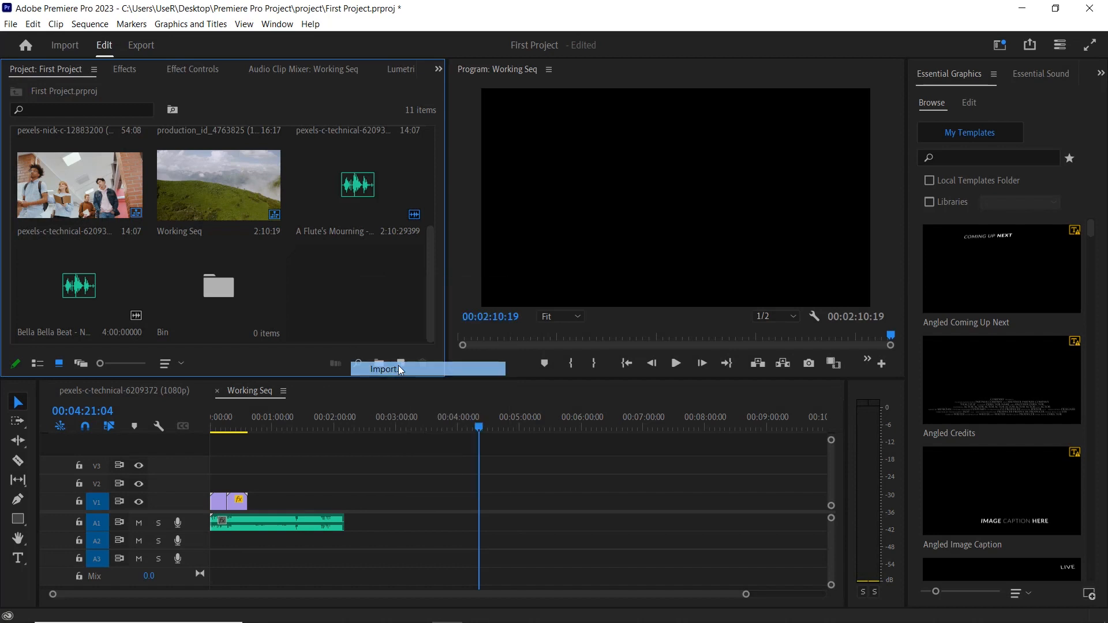
left_click(501, 374)
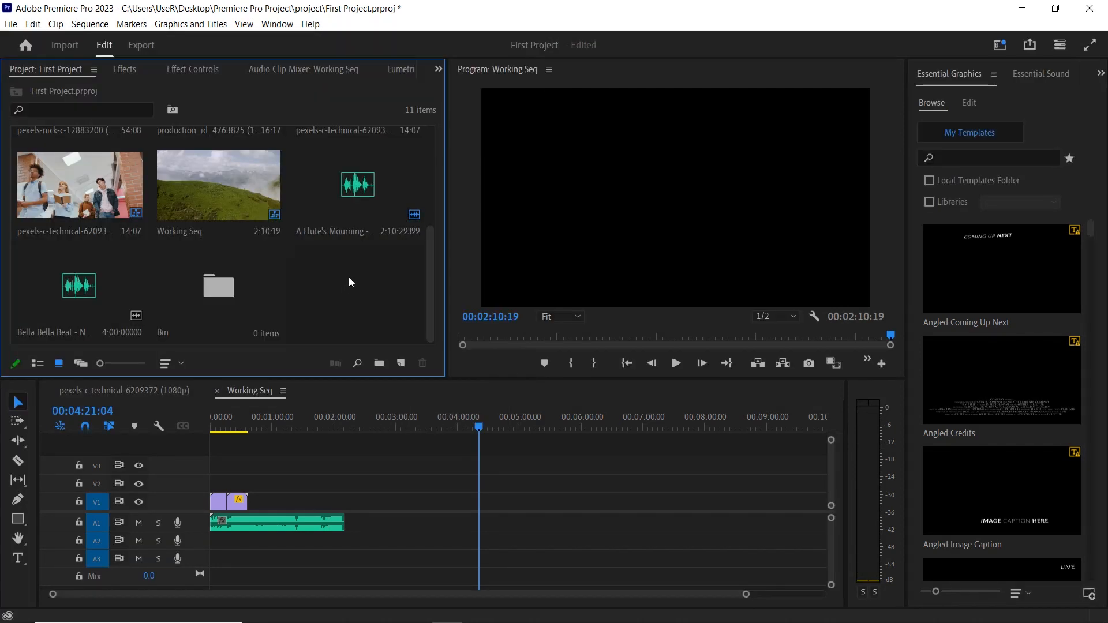
- Switch the project to read-only mode, saving the changes to First Project.prproj
left_click(15, 365)
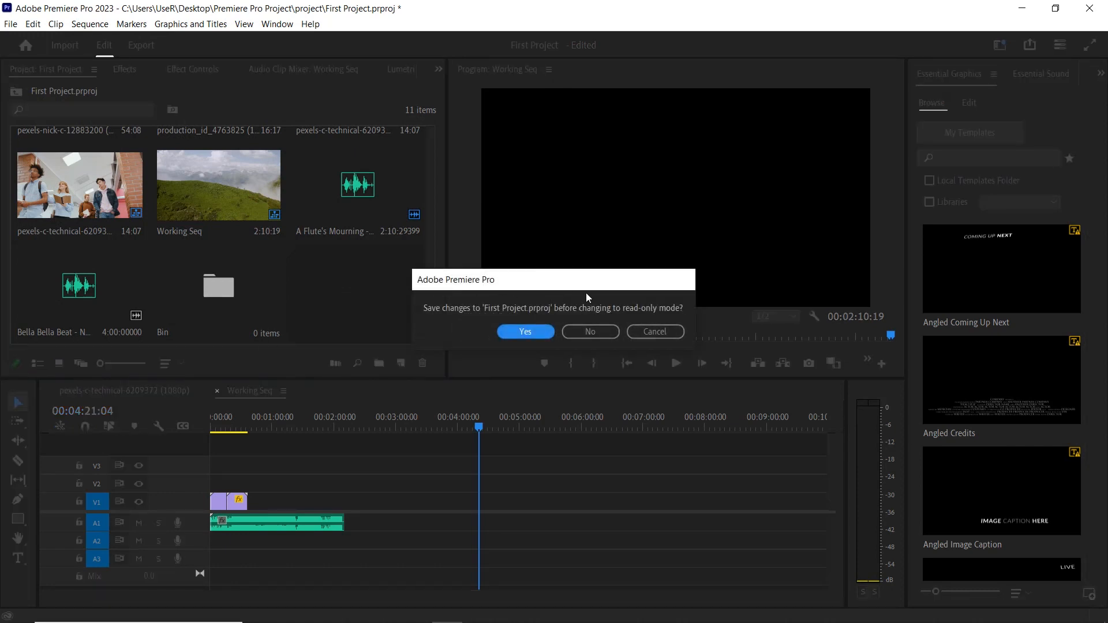
left_click(534, 332)
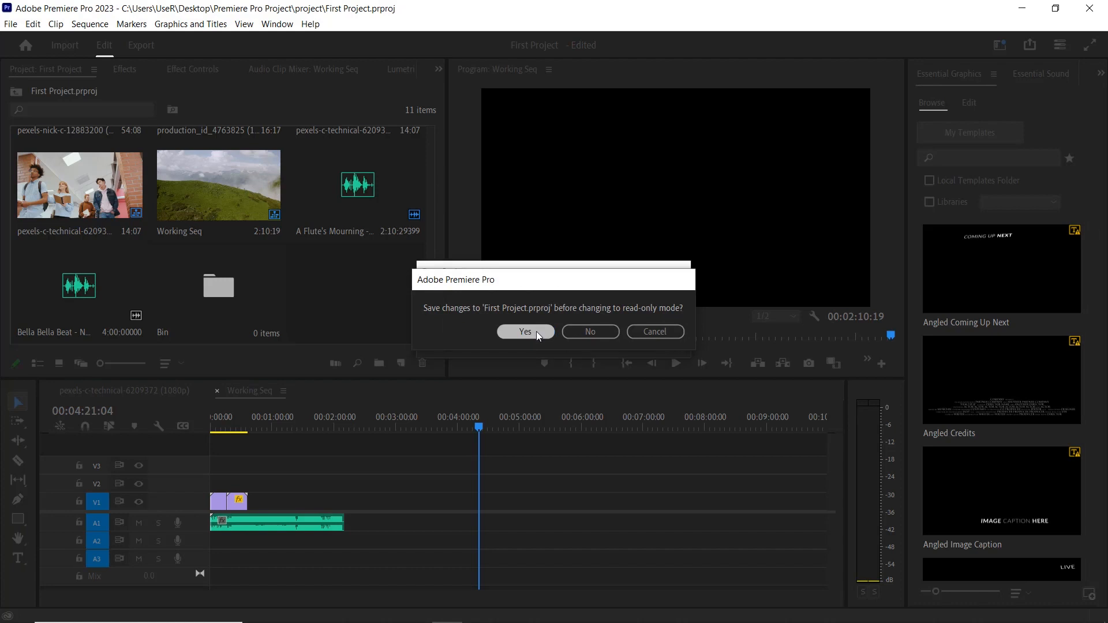
- Try to split the audio clip on track A1 with the Razor tool, and make the project writable again
left_click_drag(411, 549, 300, 478)
left_click(397, 502)
left_click(21, 463)
left_click(312, 525)
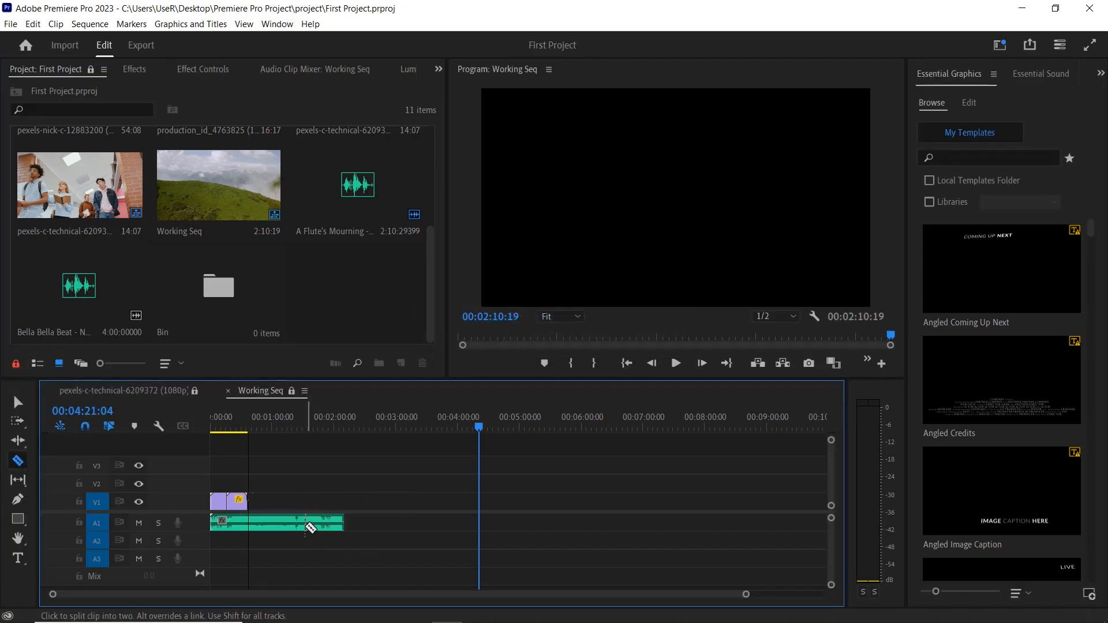
key("v")
left_click_drag(350, 548, 312, 501)
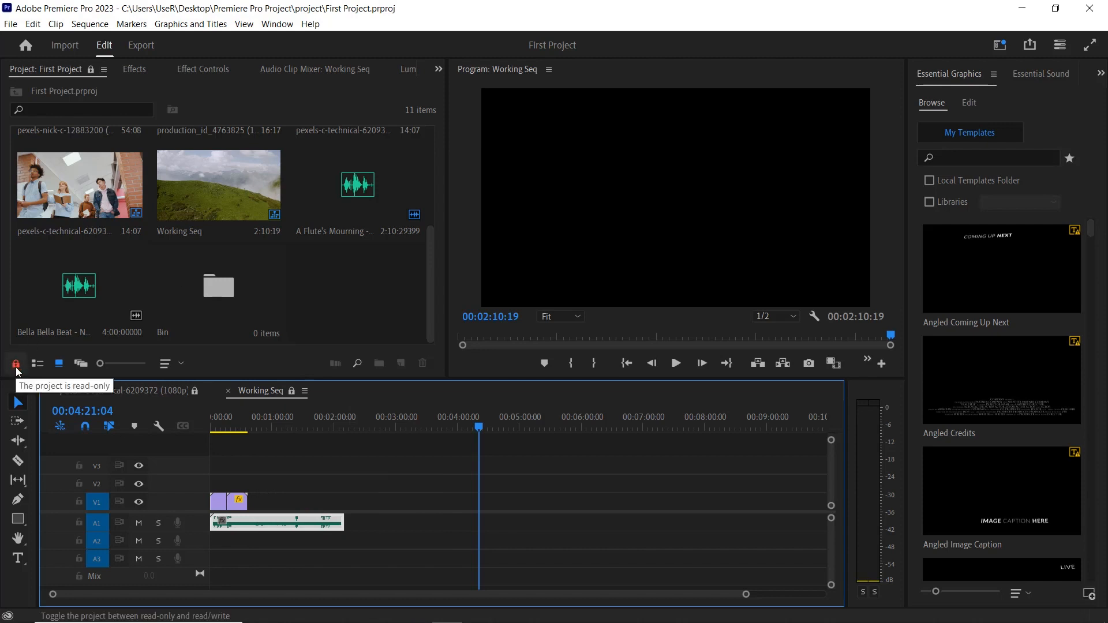
left_click(17, 364)
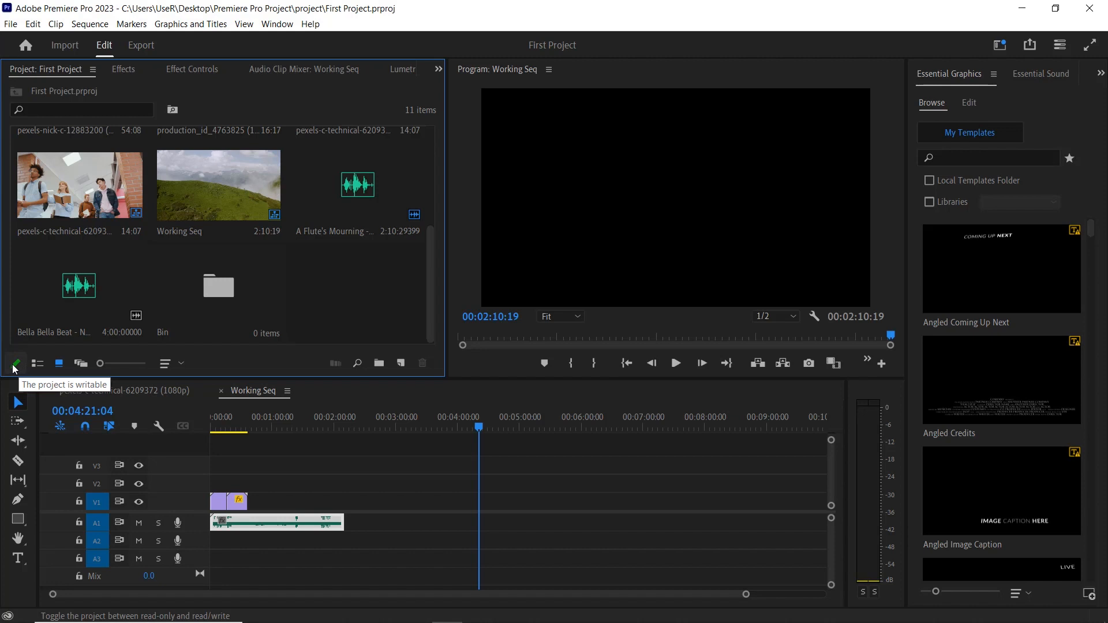
- Display the project items in List View and return to browsing them in Icon View
left_click(37, 364)
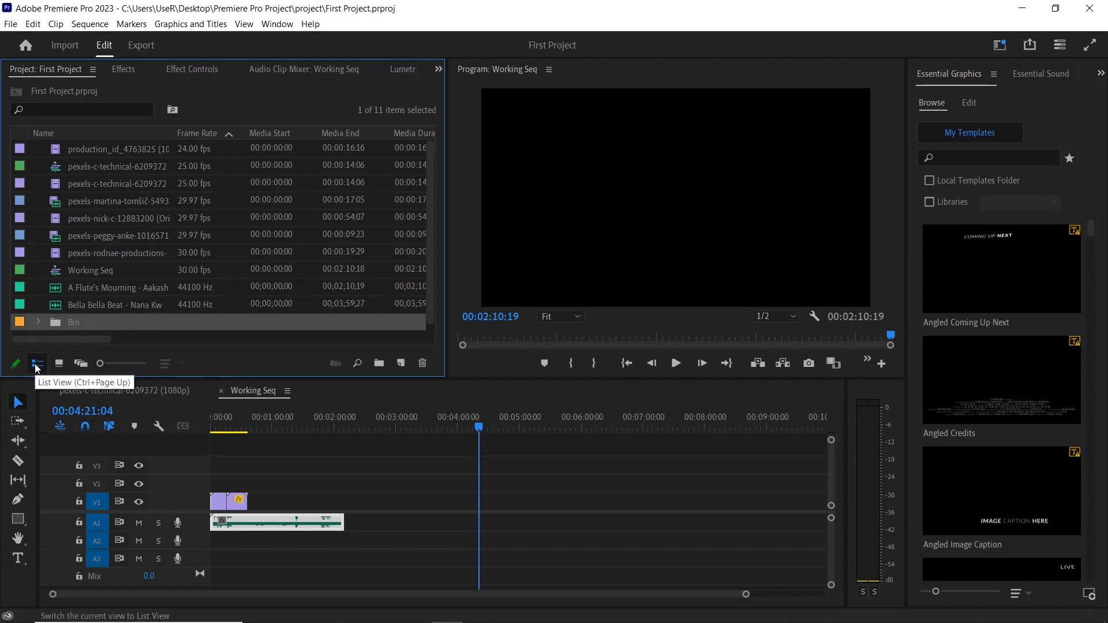
left_click(58, 365)
scroll(129, 271, "down", 3)
scroll(129, 272, "up", 3)
scroll(129, 271, "down", 3)
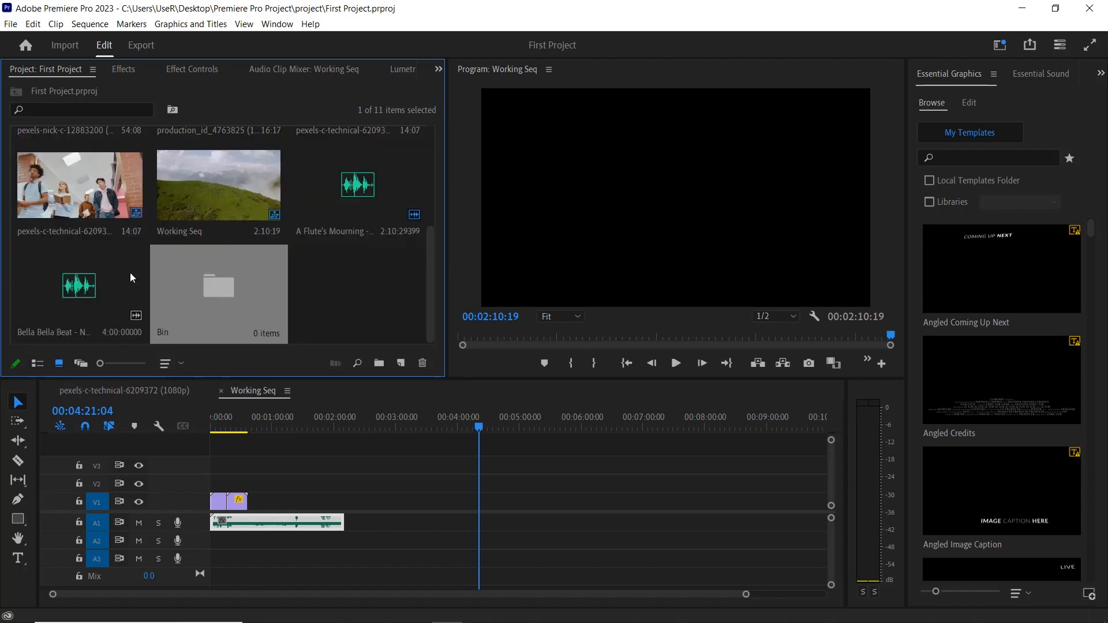
- Switch the maximized project panel to Freeform View and regroup the overlapping video clips into a looser cluster
left_click(79, 363)
scroll(276, 256, "up", 3)
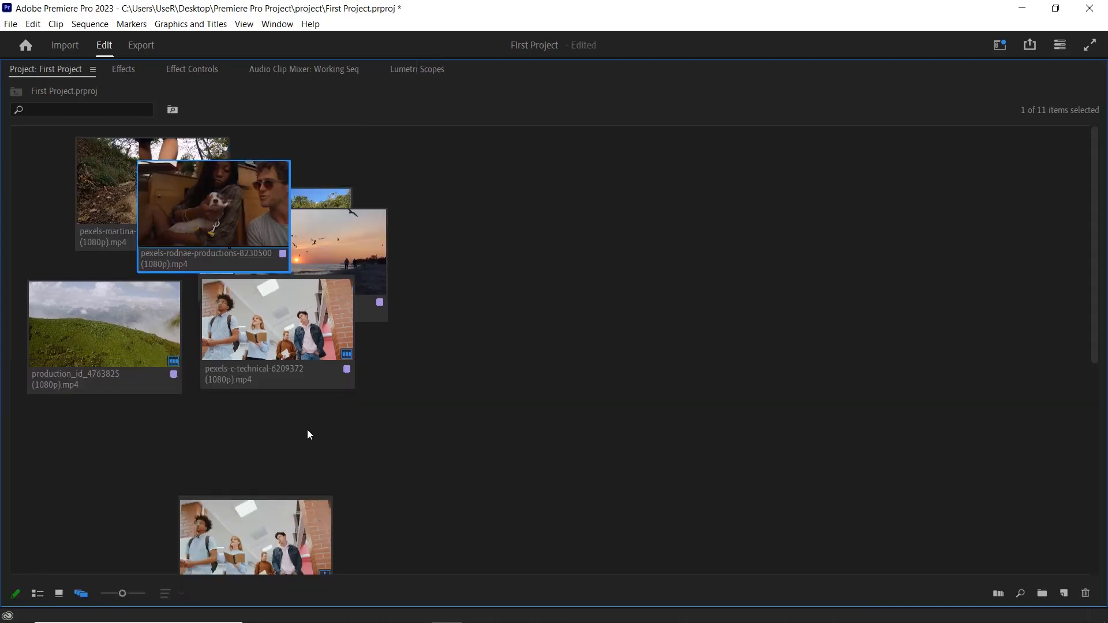
left_click_drag(175, 215, 479, 206)
left_click_drag(114, 214, 381, 212)
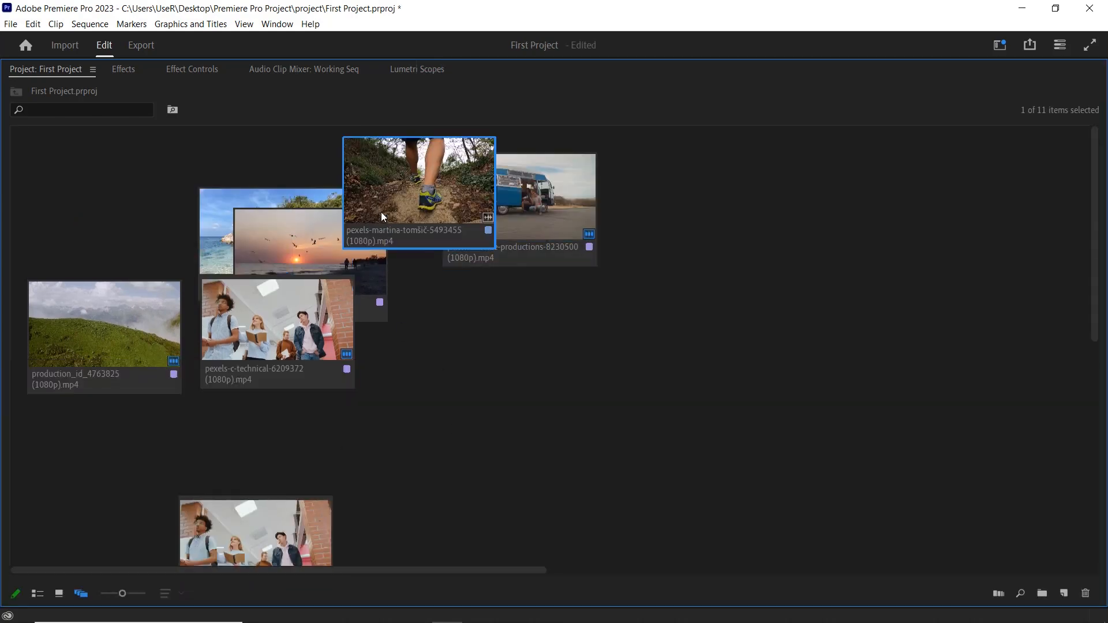
left_click_drag(341, 277, 509, 271)
left_click_drag(337, 327, 642, 230)
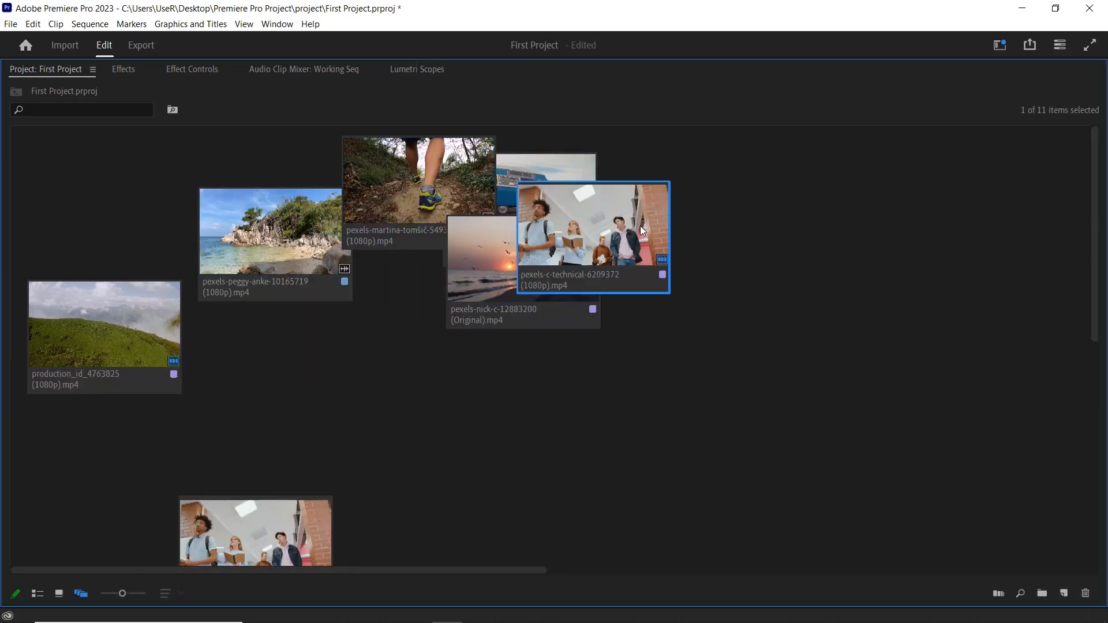
- Move Working Seq beside the video clips, group the two audio tracks together, and restore the project panel to its normal size
scroll(549, 369, "down", 5)
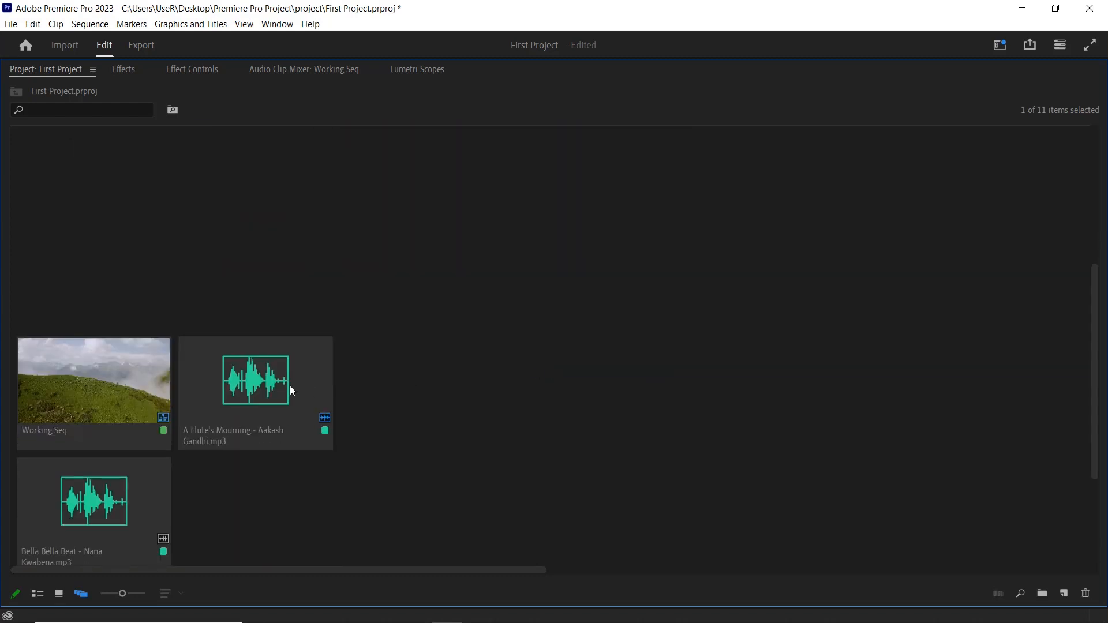
left_click_drag(119, 408, 537, 213)
scroll(546, 283, "up", 2)
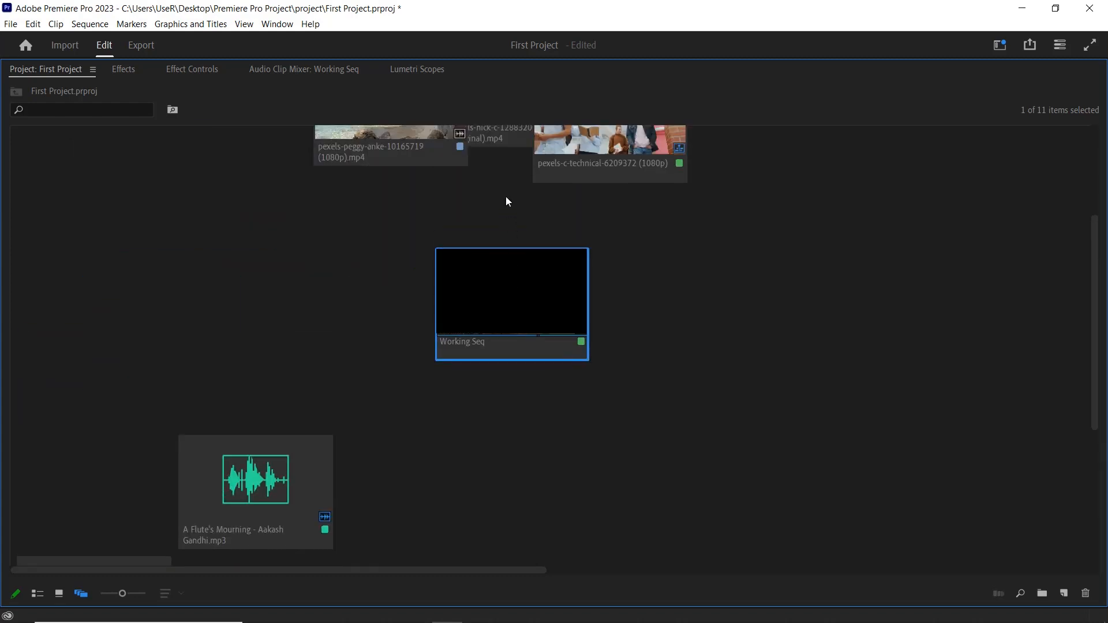
left_click_drag(492, 296, 489, 171)
left_click_drag(255, 449, 156, 282)
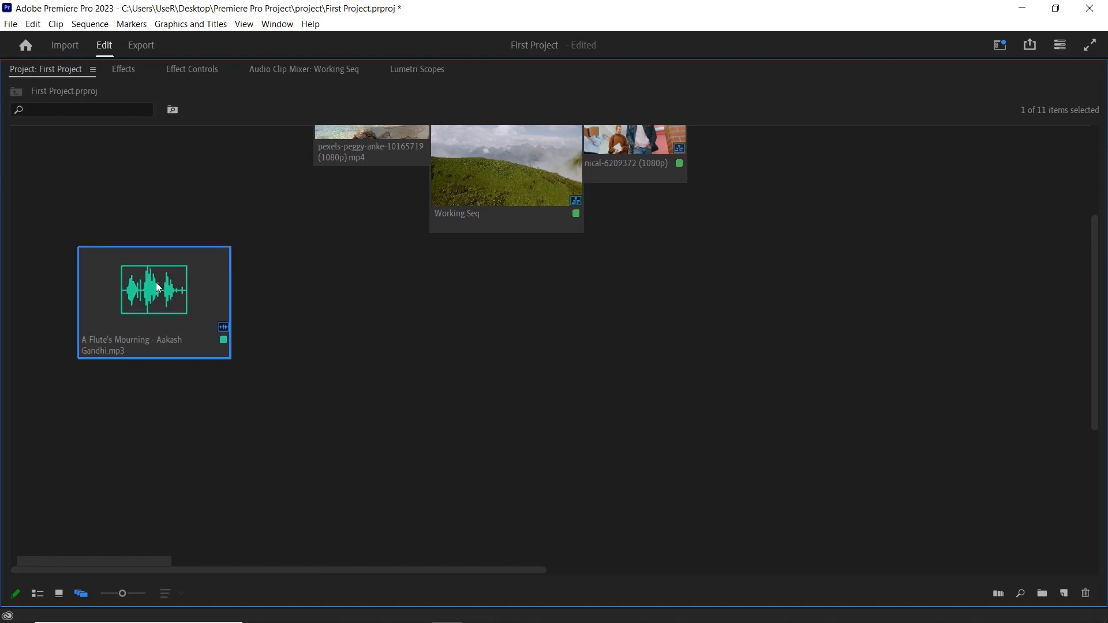
left_click_drag(128, 559, 260, 289)
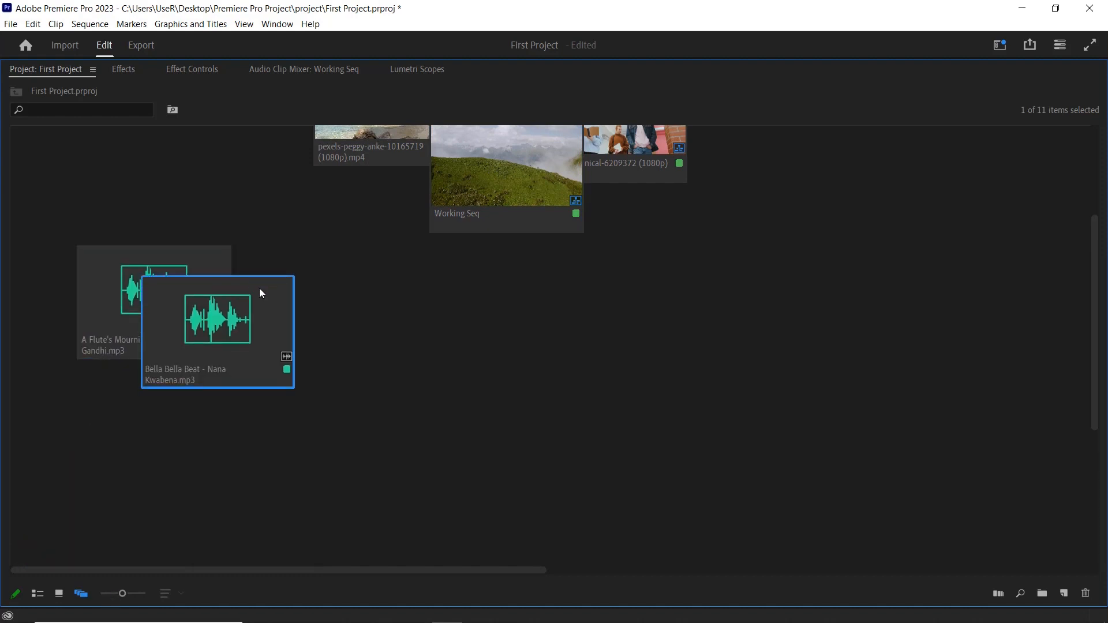
scroll(523, 407, "up", 3)
key("grave")
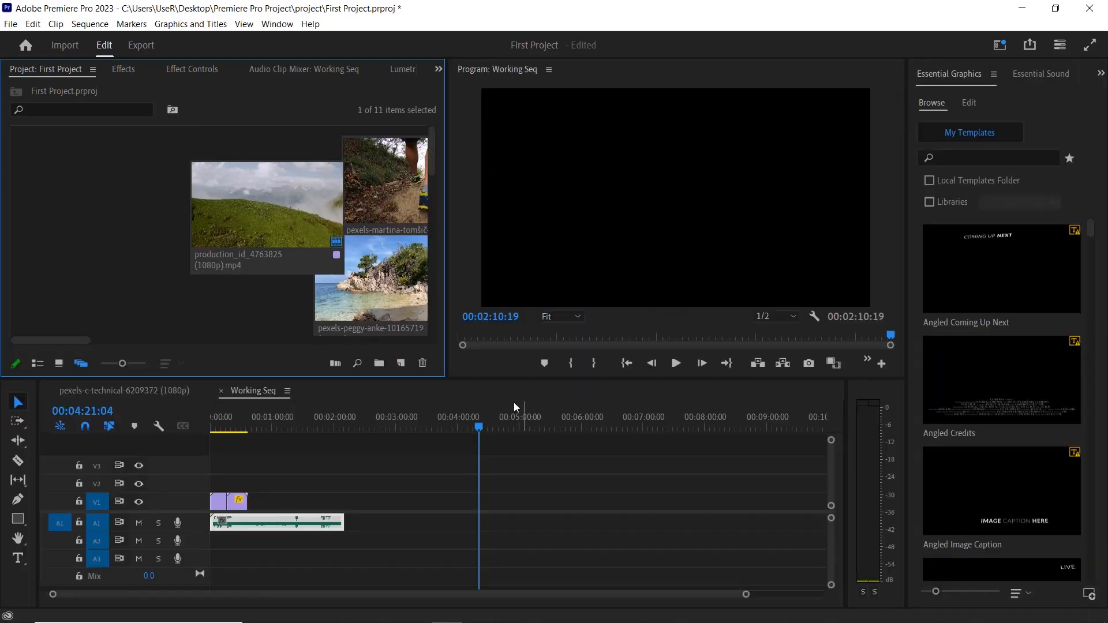
- Return the project items to Icon View and set the thumbnails to their smallest size
left_click(59, 364)
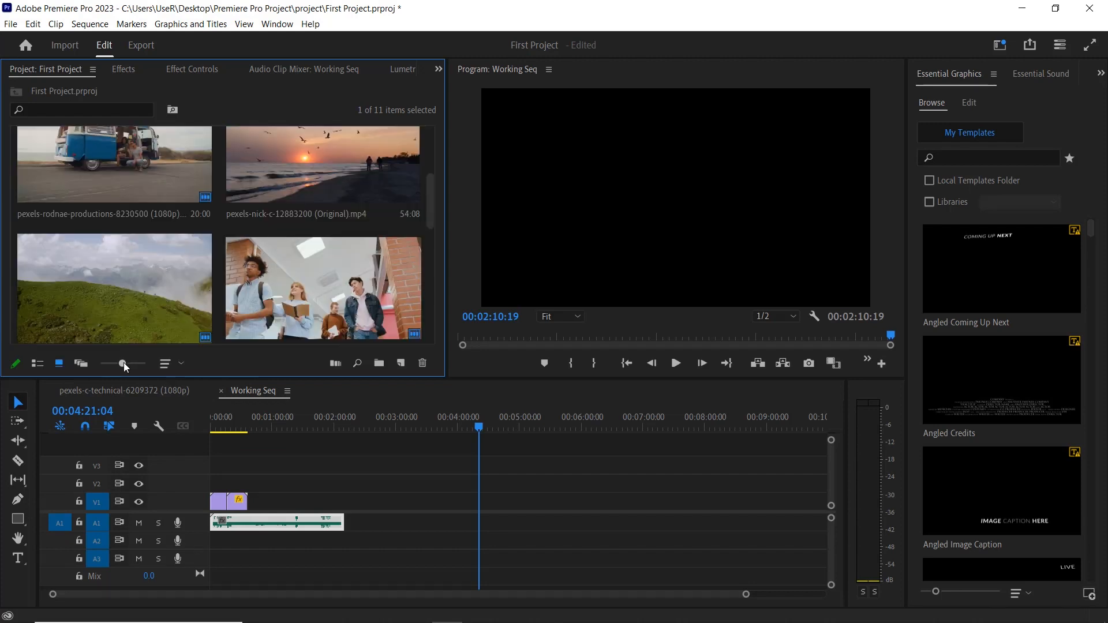
left_click_drag(140, 363, 101, 363)
- Try the List View Sort and Good orders for the project items, and leave them sorted by Label
left_click(181, 365)
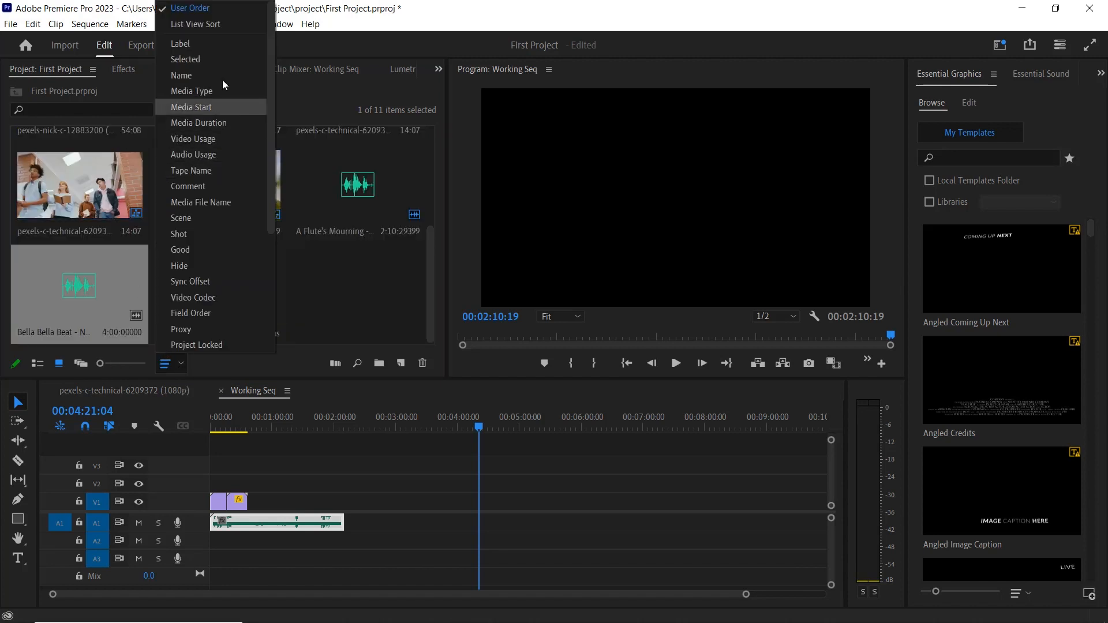
left_click(211, 26)
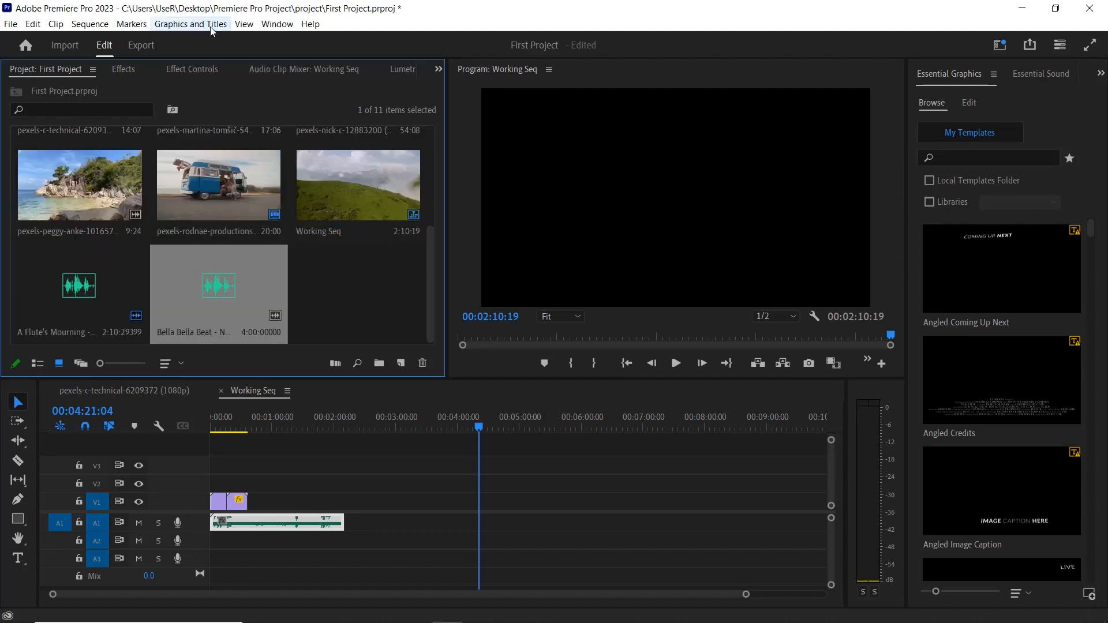
left_click(185, 366)
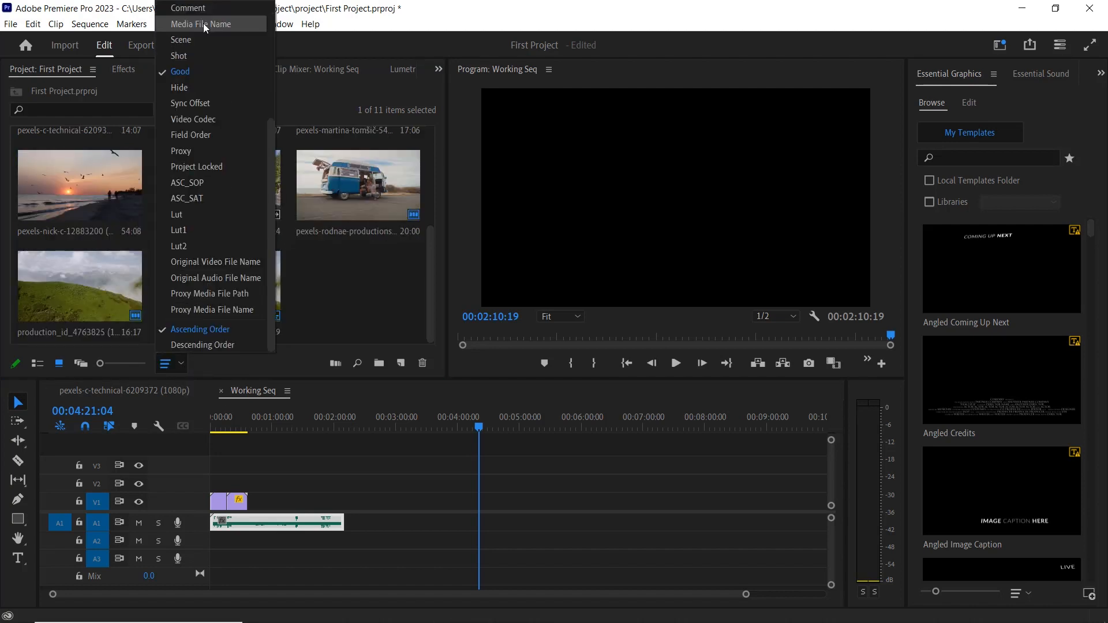
left_click(203, 23)
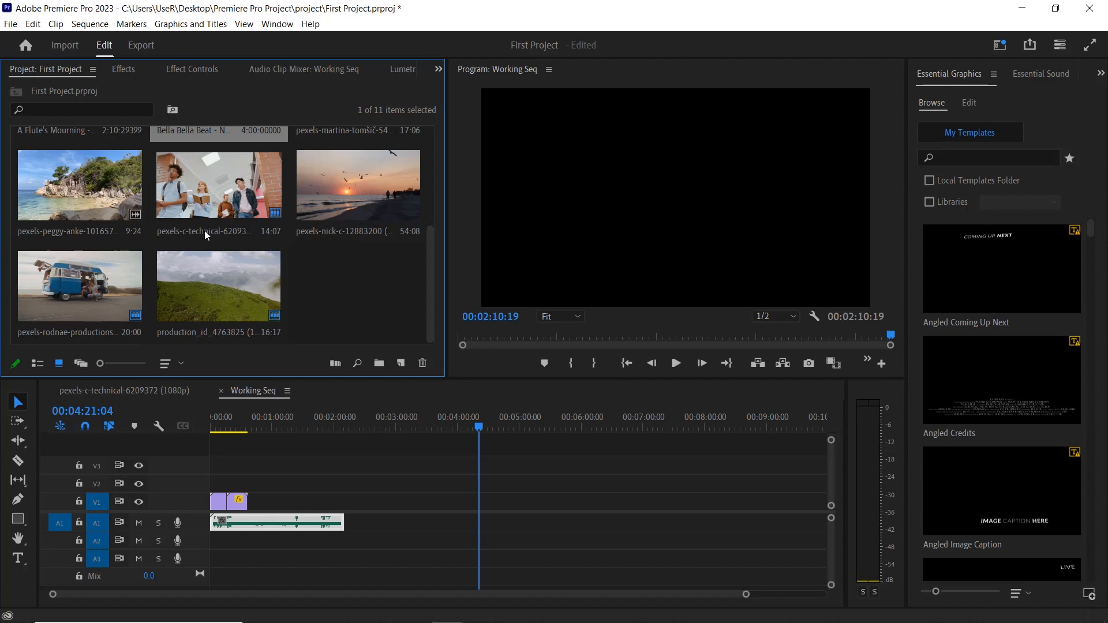
left_click(183, 363)
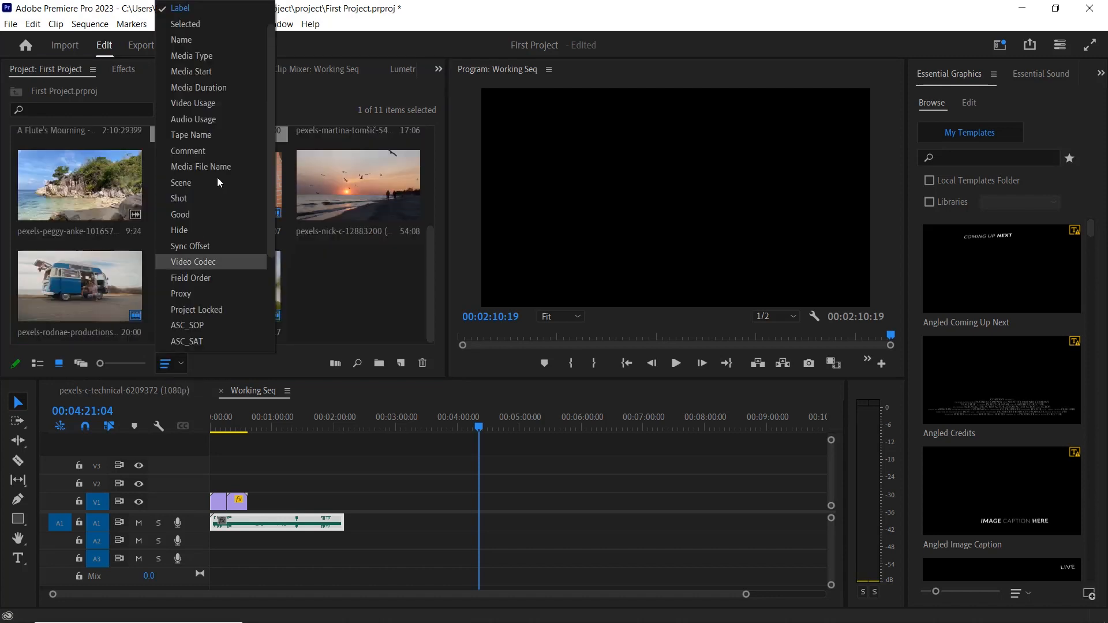
left_click(245, 367)
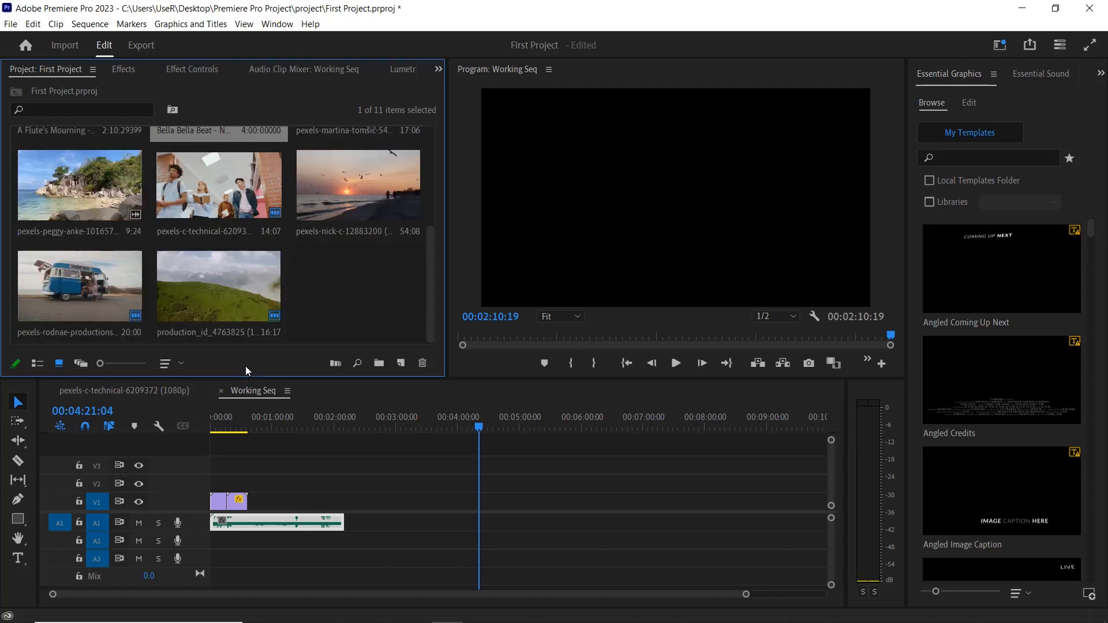
- Bring up the Find dialog for the project items and dismiss it without searching
left_click(357, 364)
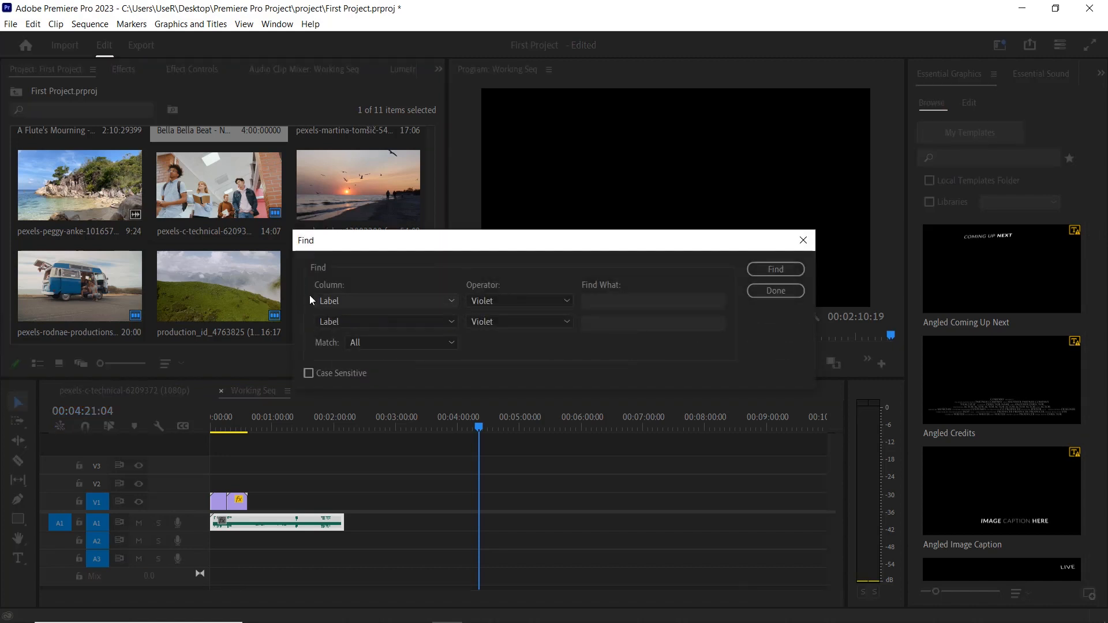
key("Escape")
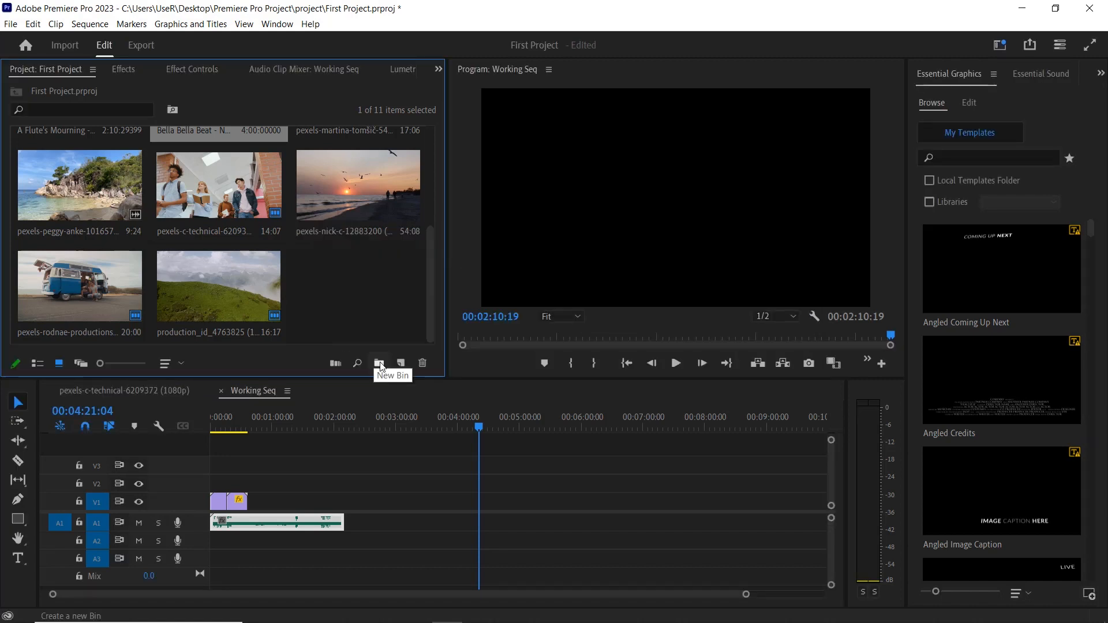
- Add a new bin to the project and rename the first bin to B roll
left_click(379, 363)
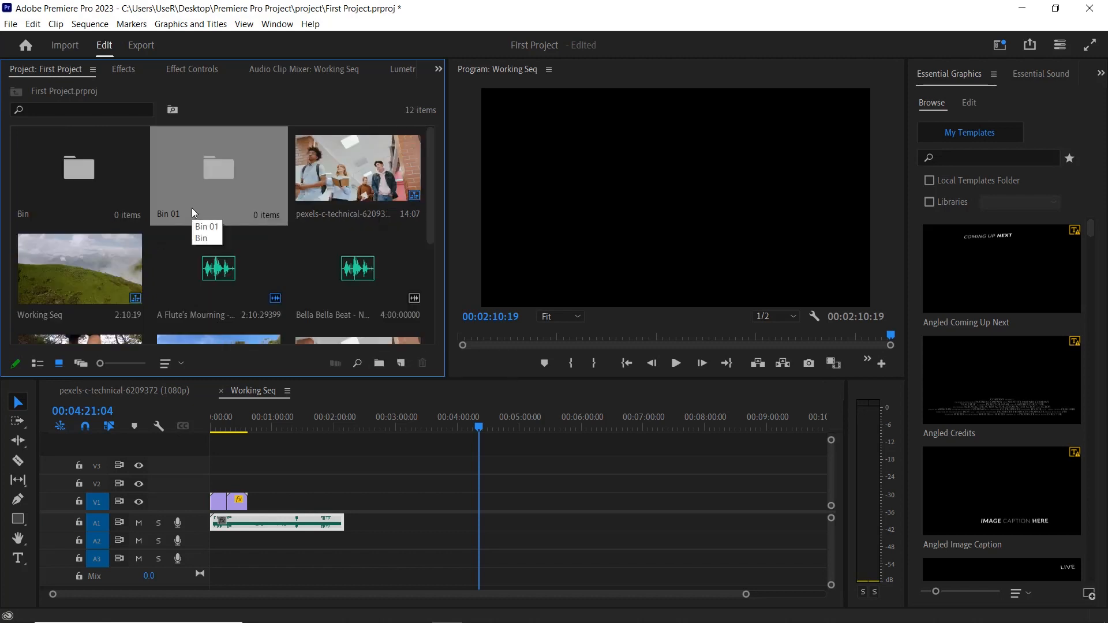
left_click(80, 205)
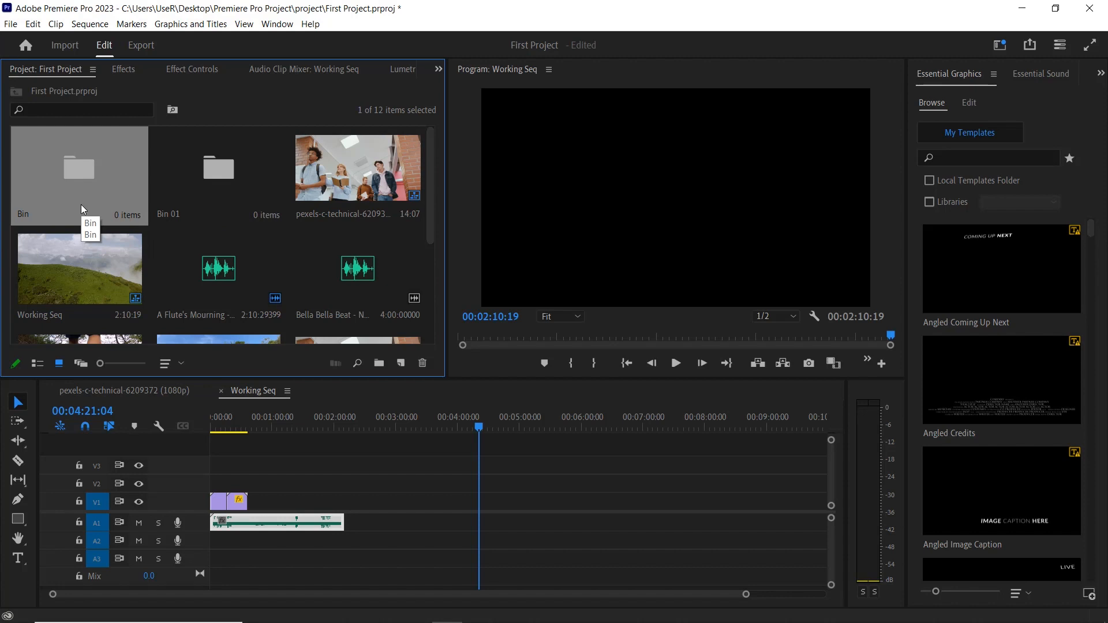
right_click(81, 204)
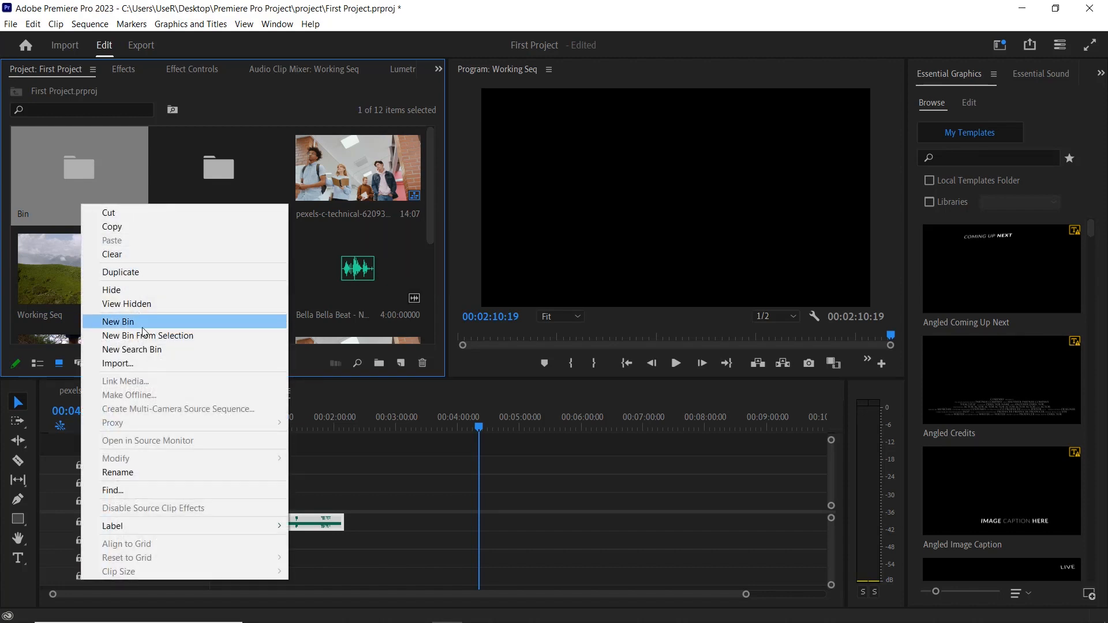
left_click(117, 473)
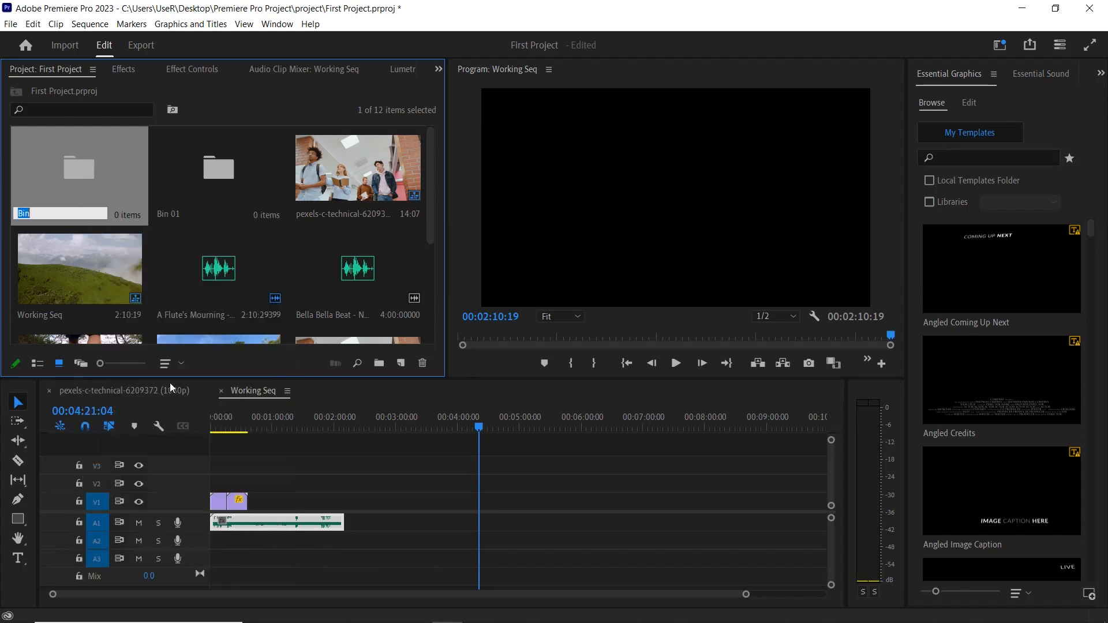
type("B roll")
key("Return")
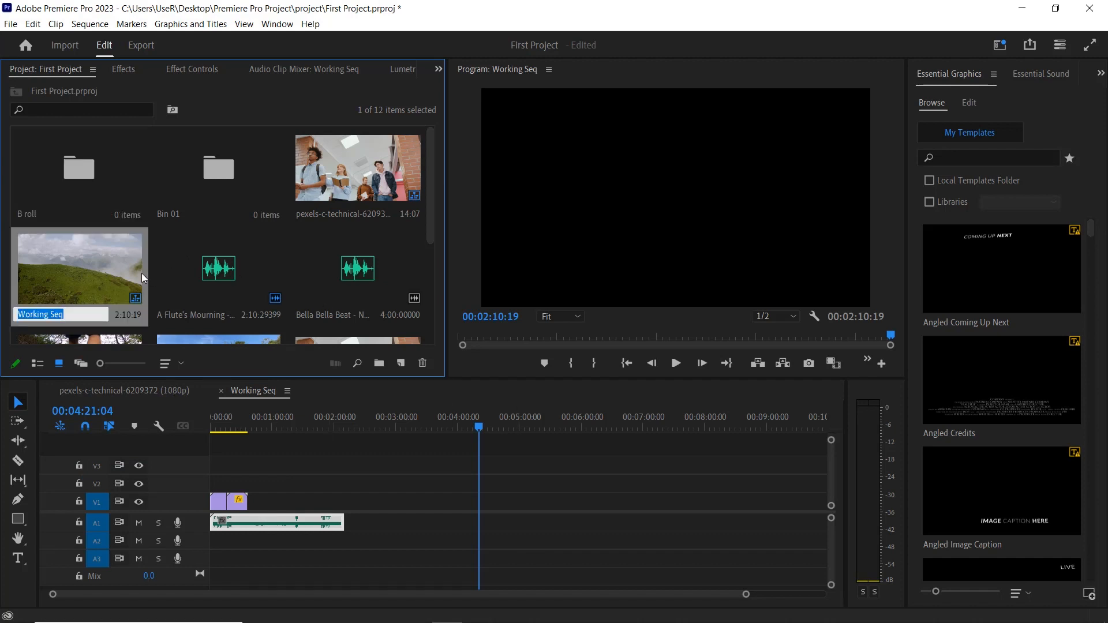
- Rename Bin 01 to Footage
left_click(223, 197)
right_click(223, 198)
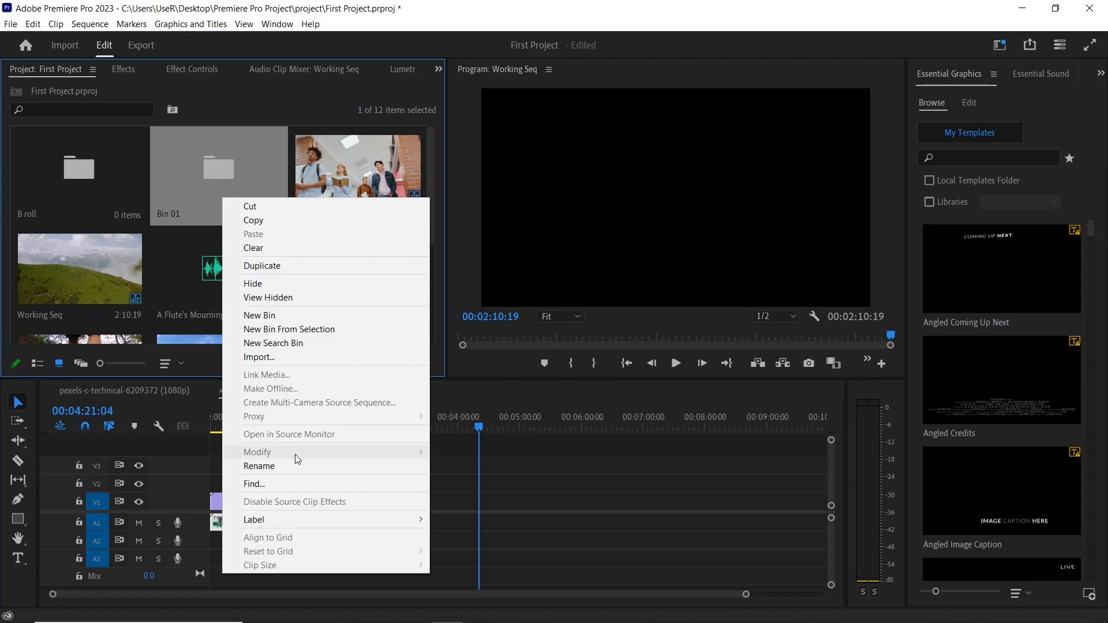
left_click(280, 467)
type("Footage")
key("Tab")
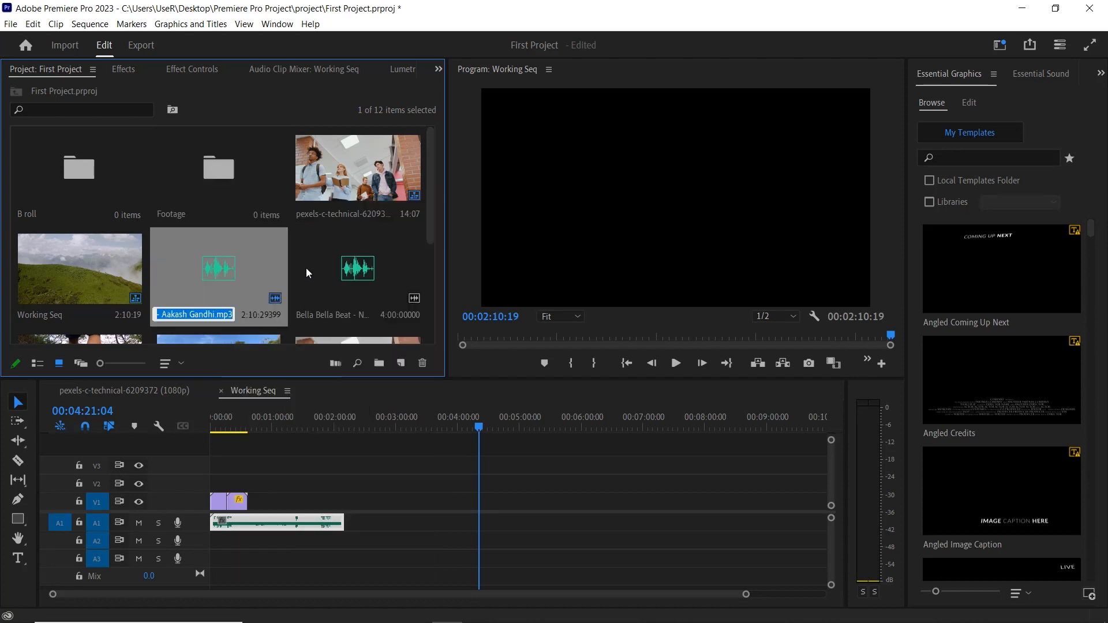
left_click(317, 241)
- Create a new bin inside Footage, plus another at the project's root level named Music
left_click(212, 189)
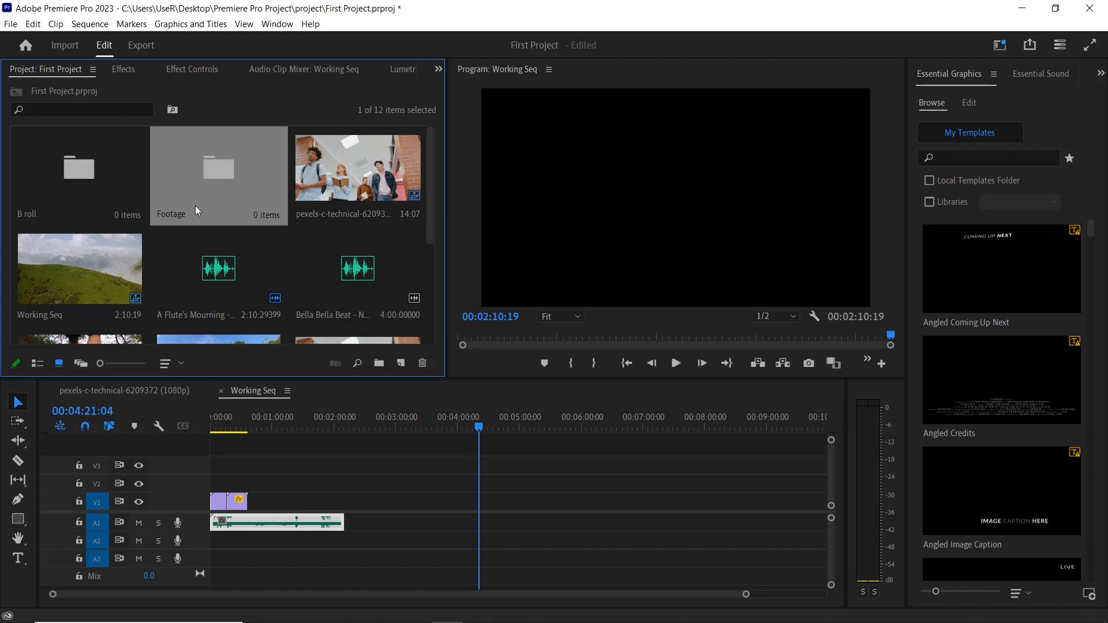
left_click(378, 363)
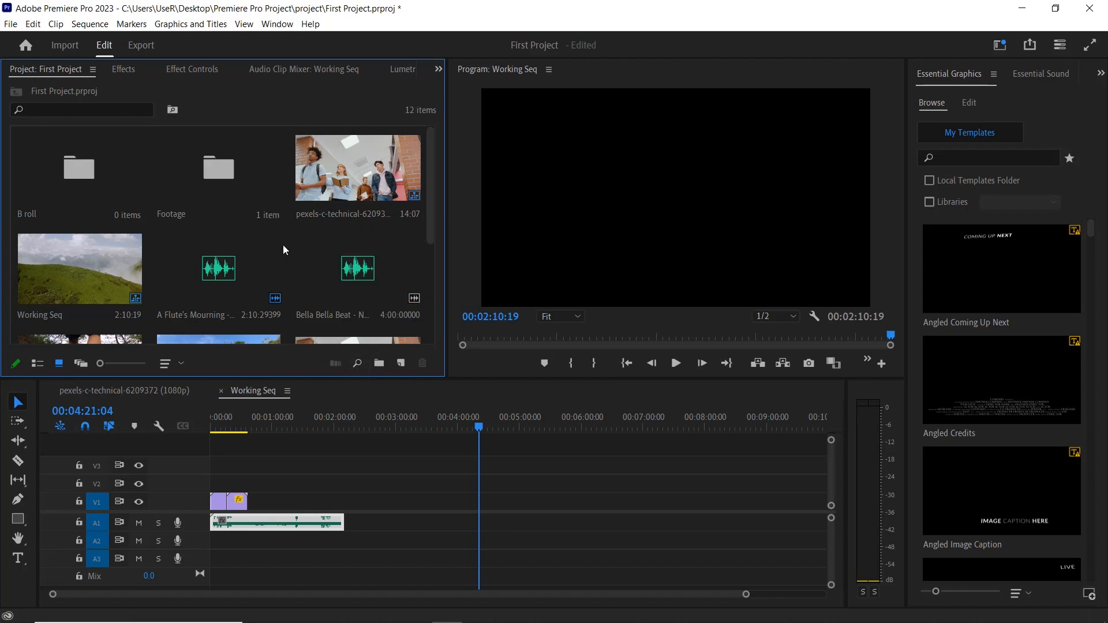
right_click(198, 180)
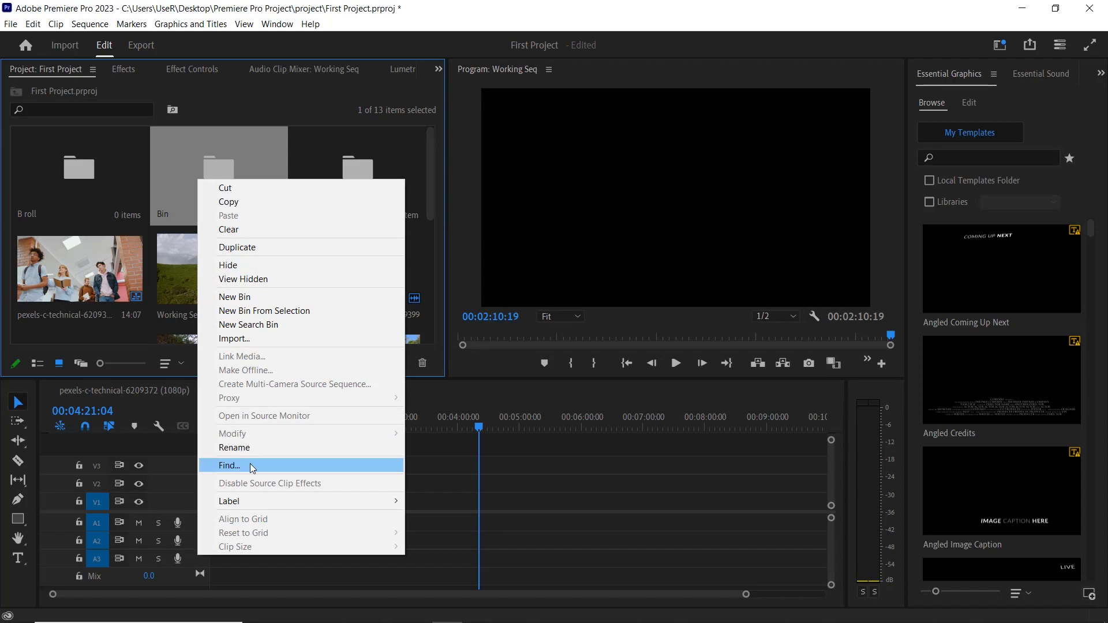
left_click(242, 447)
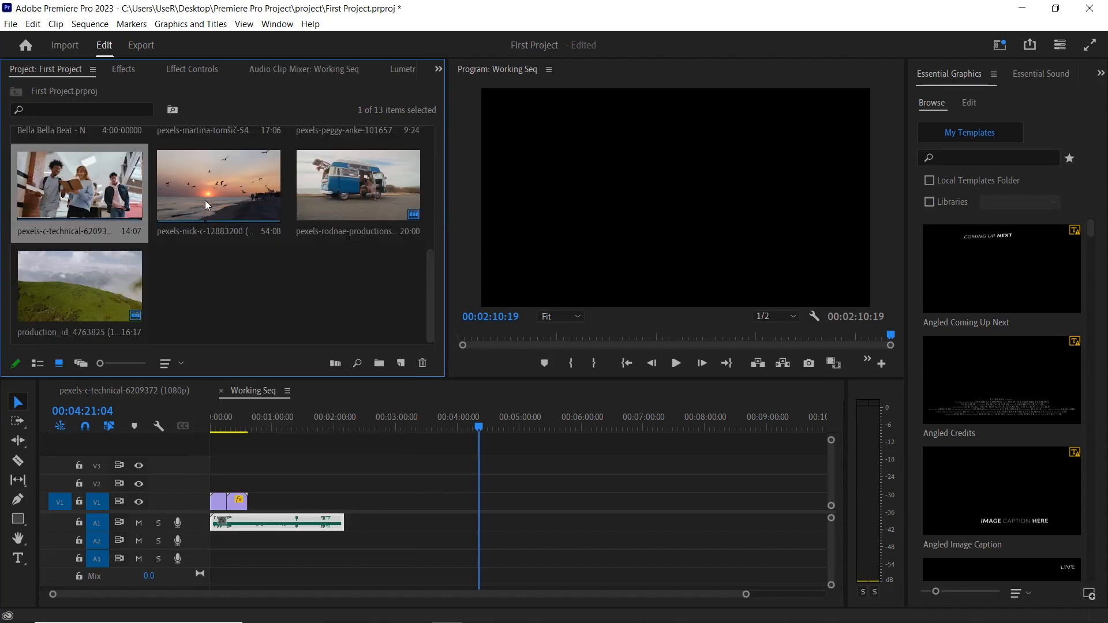
- Move the pexels-c-technical, pexels-nick-c, pexels-rodnae, production_id and pexels-martina clips, together with Working Seq, into the B roll bin
left_click(206, 200, "ctrl")
left_click(311, 201, "ctrl")
left_click(78, 301, "ctrl")
scroll(241, 330, "up", 3)
left_click(241, 330, "ctrl")
scroll(245, 320, "up", 2)
left_click(237, 281, "ctrl")
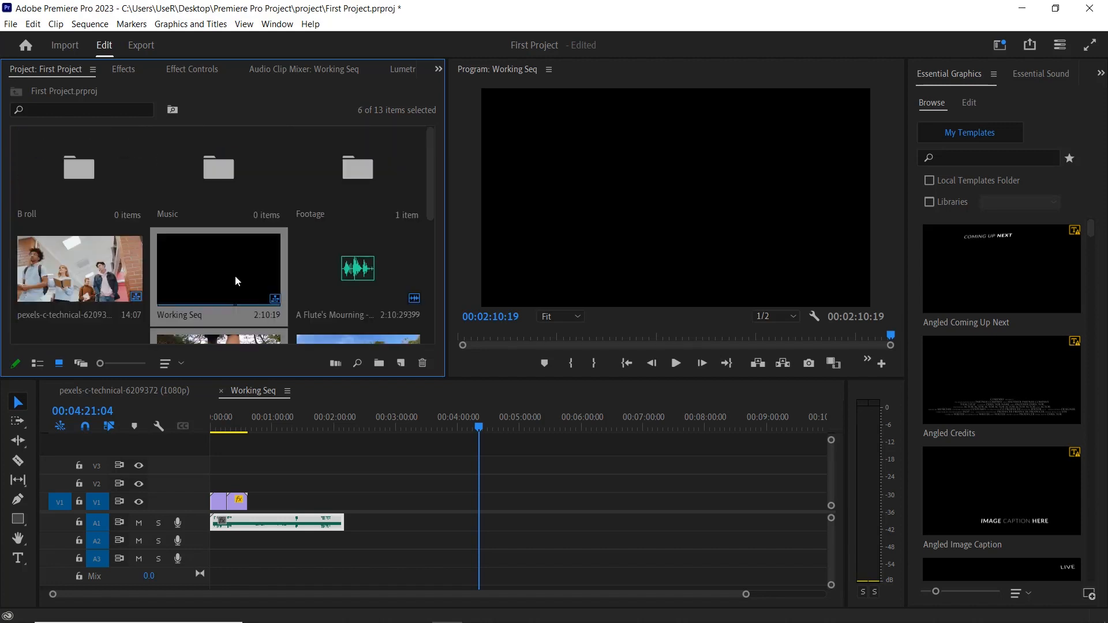
left_click_drag(221, 276, 96, 195)
- Move the pexels-peggy-anke clip and the pexels-c-technical sequence into the Footage bin, and both audio tracks into the Music bin
scroll(115, 277, "down", 2)
left_click(110, 281)
scroll(93, 277, "up", 2)
left_click(80, 272, "ctrl")
left_click_drag(76, 273, 217, 186)
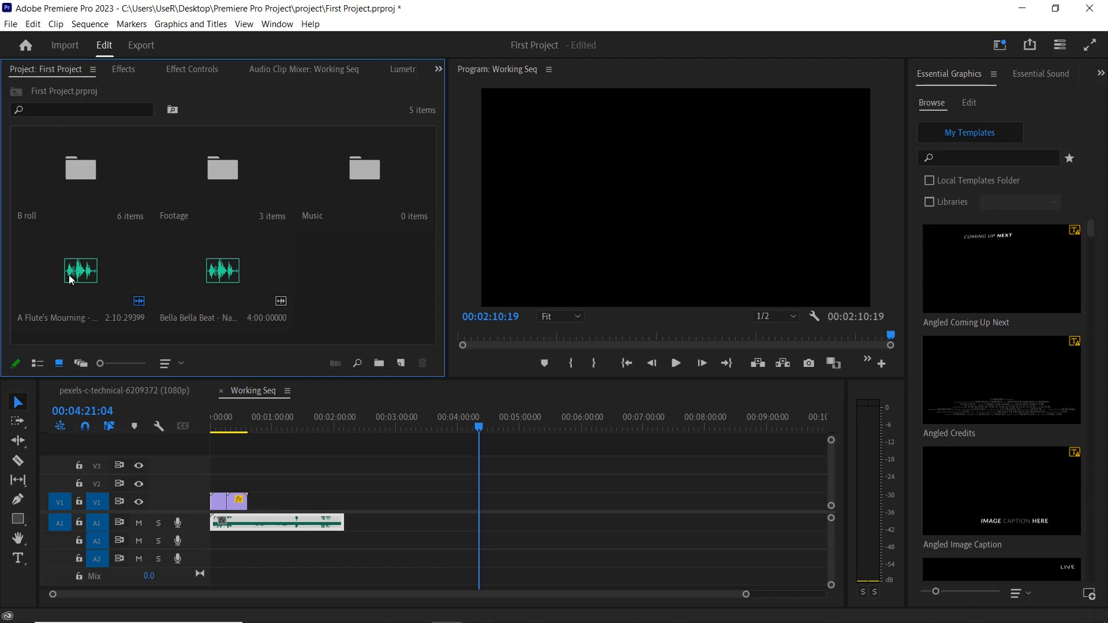
left_click_drag(321, 316, 62, 284)
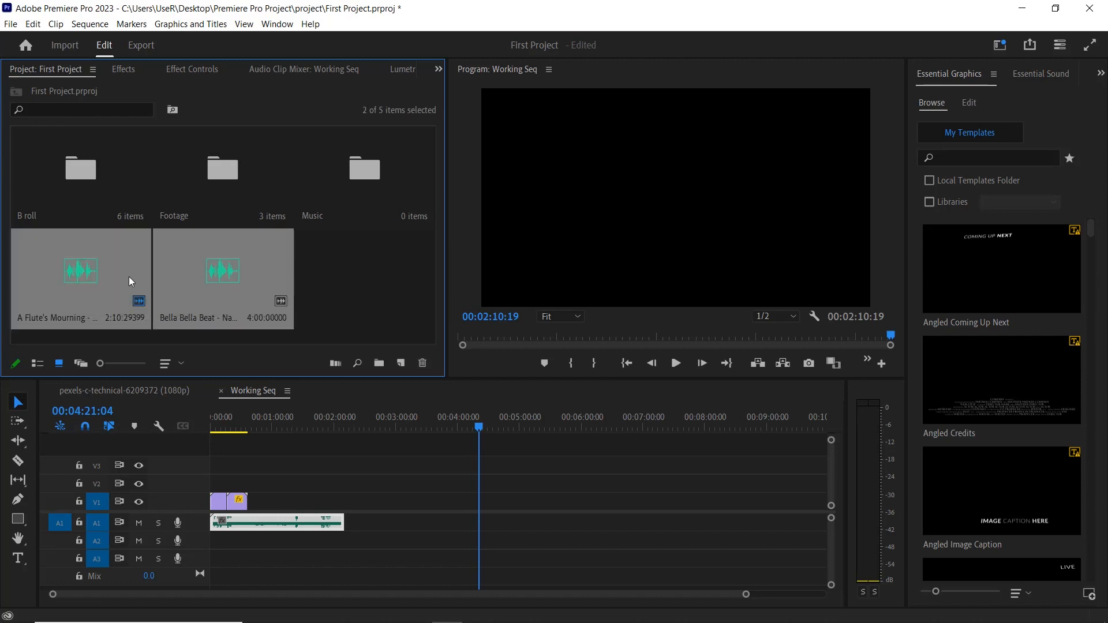
left_click_drag(218, 280, 360, 188)
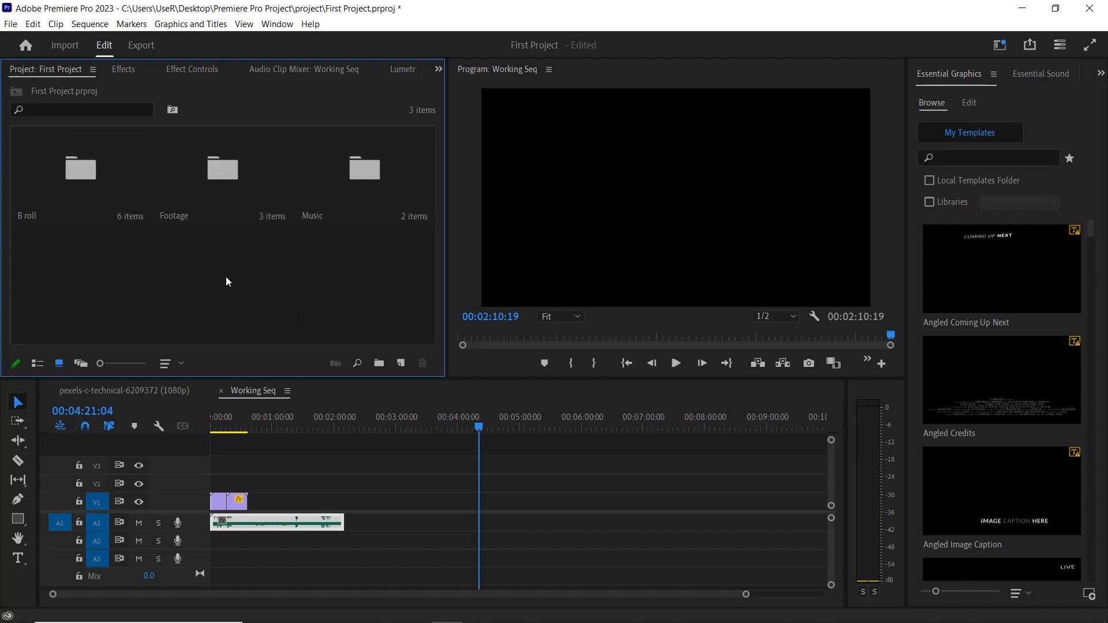
- View the B roll bin's contents by expanding it in List View, collapse it, and return to Icon View
left_click(38, 363)
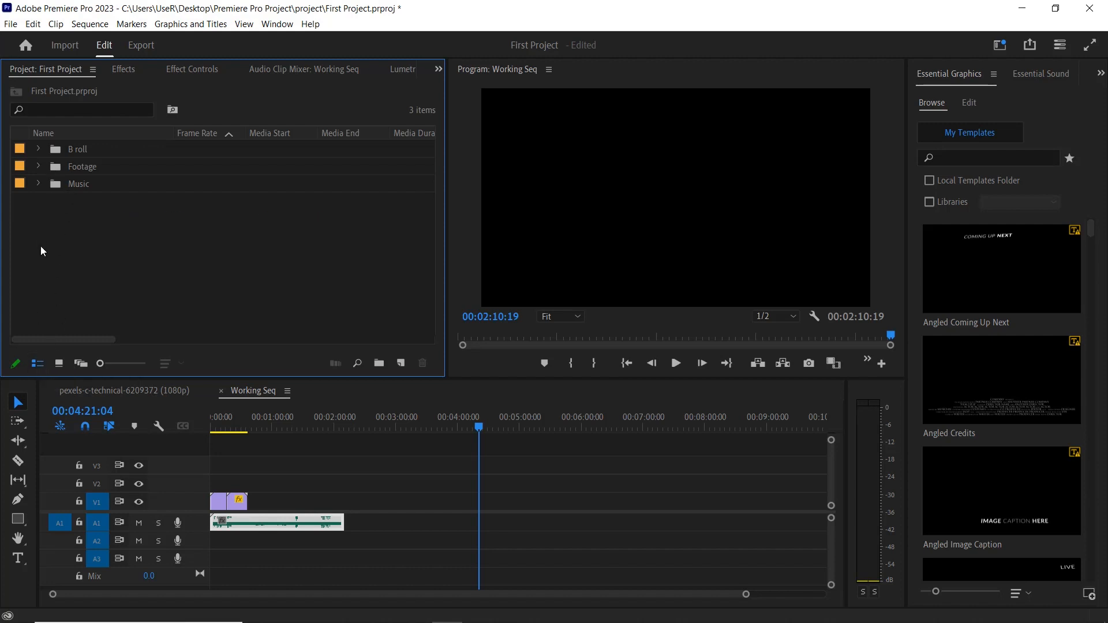
left_click(37, 149)
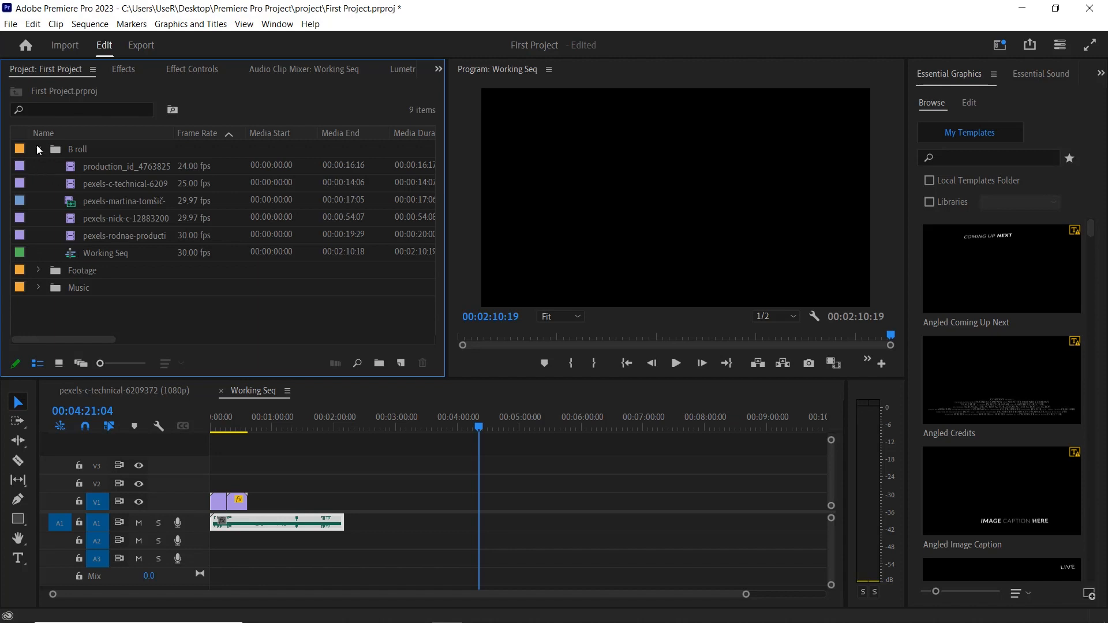
left_click(38, 150)
left_click(59, 363)
- Open the B roll, Footage and Music bins one after another to view their contents, returning to the project root each time
double_click(84, 178)
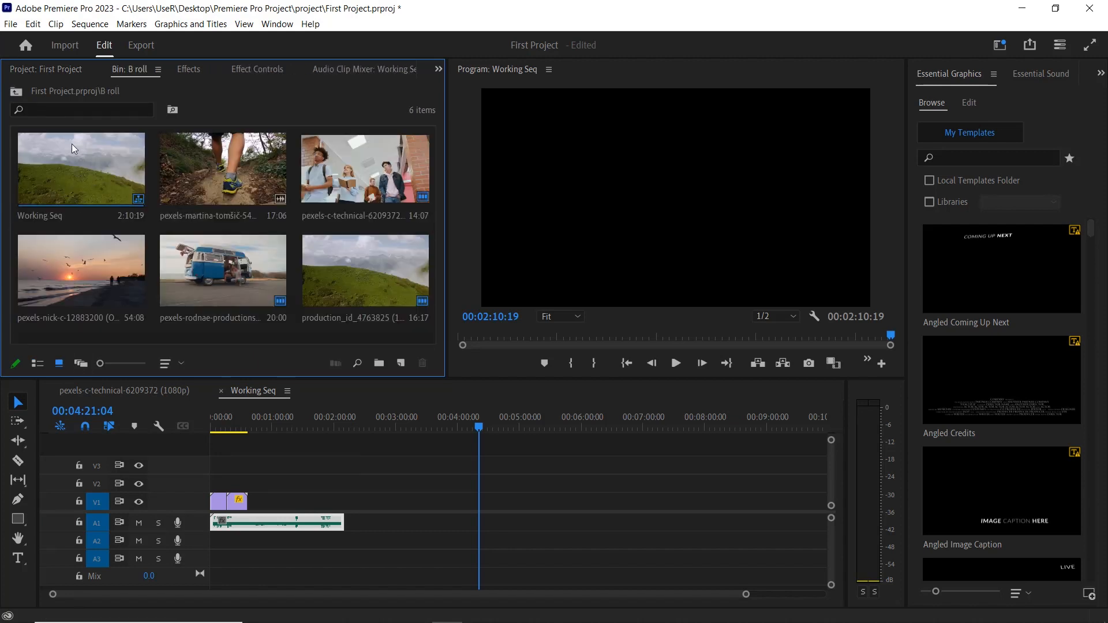
left_click(46, 71)
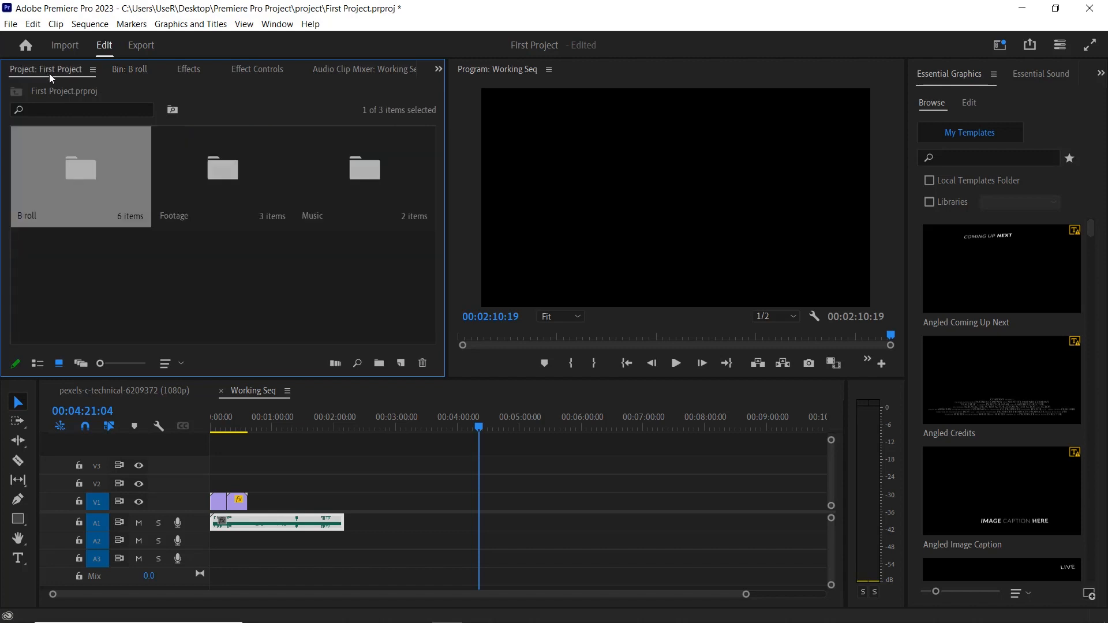
double_click(193, 191)
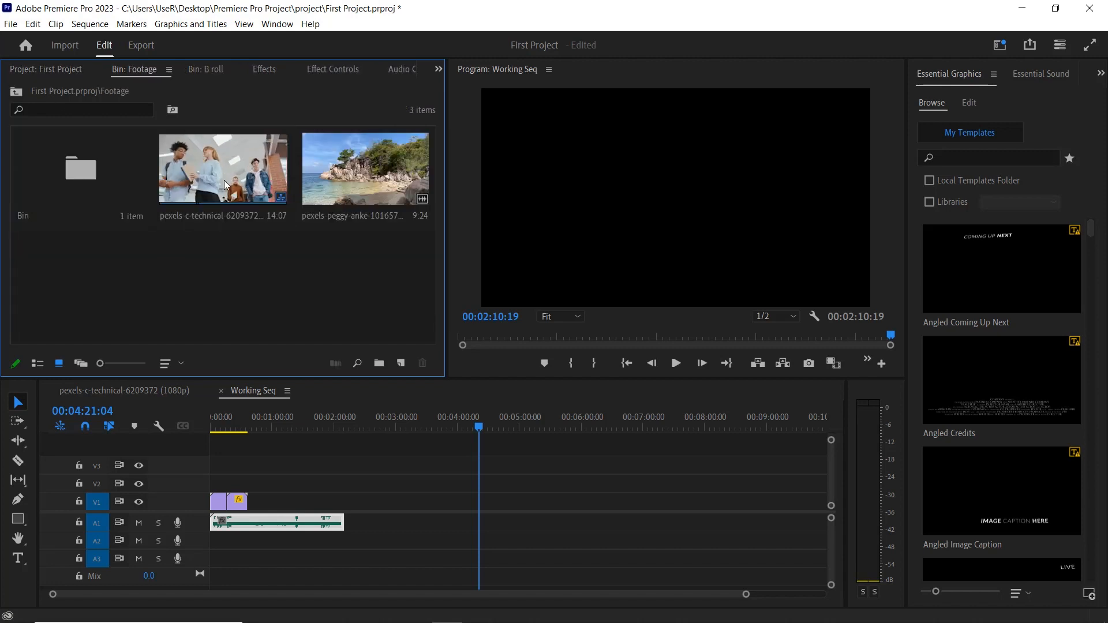
left_click(67, 71)
double_click(341, 184)
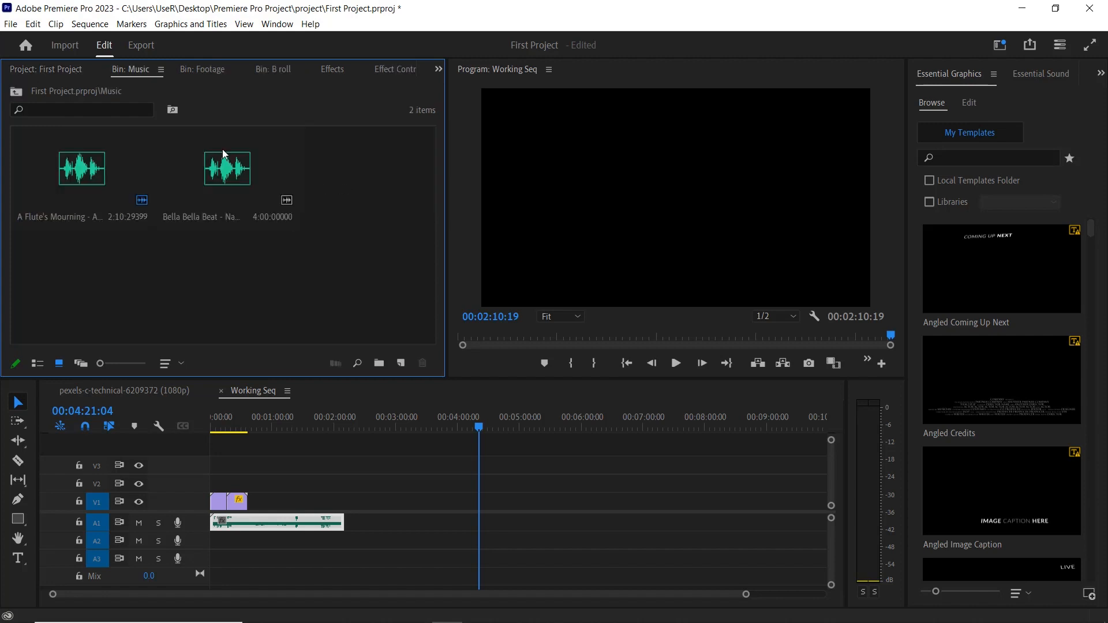
left_click(51, 71)
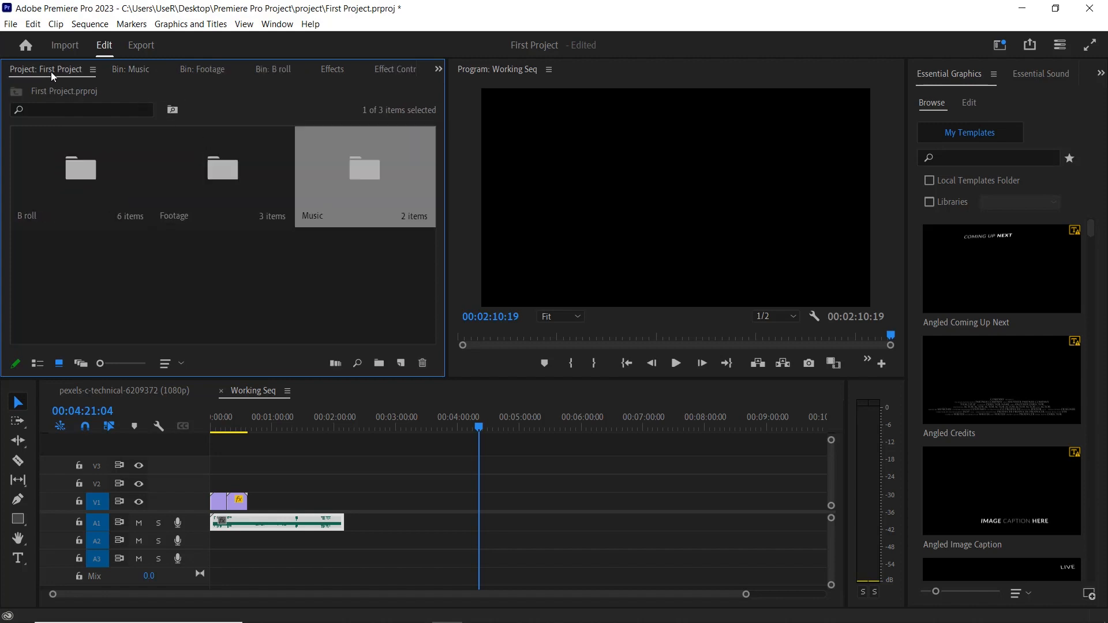
left_click(115, 195)
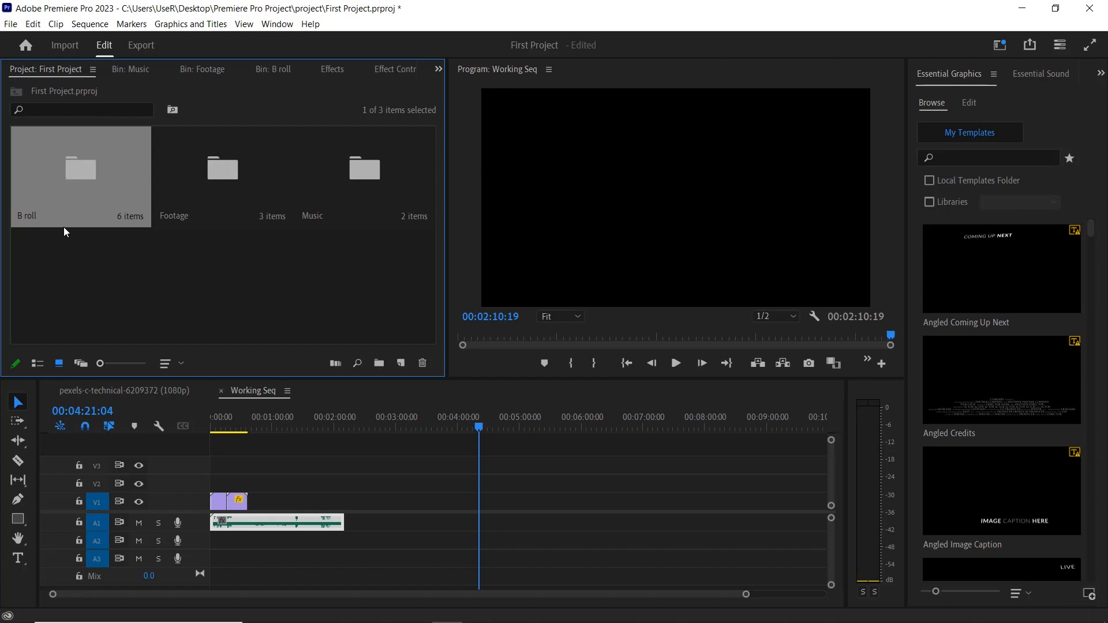
left_click(106, 288)
- Close the open Music, Footage and B roll bin panels
left_click(130, 70)
left_click(158, 69)
left_click(161, 72)
left_click(169, 70)
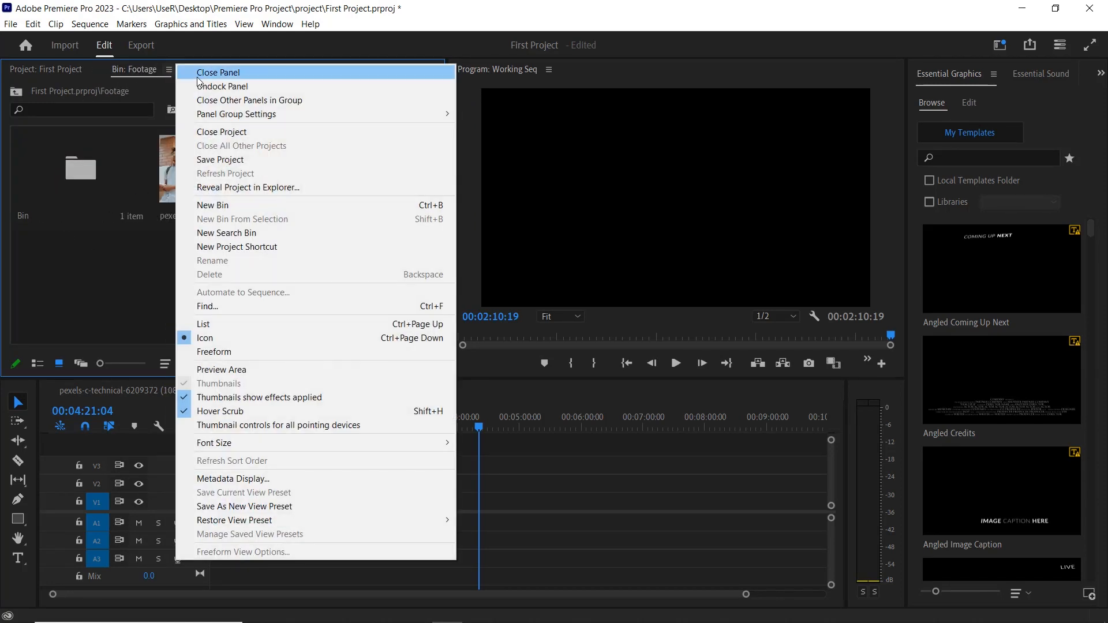
left_click(180, 71)
left_click(161, 69)
left_click(167, 73)
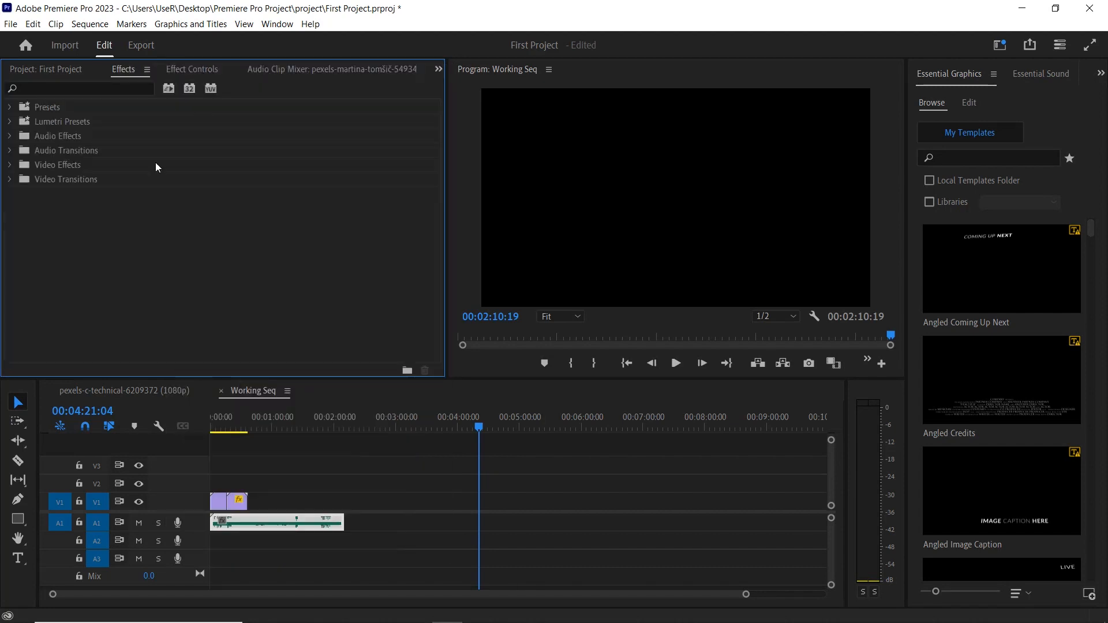
- Set the General preference for double-clicking bins to Open in place
left_click(32, 24)
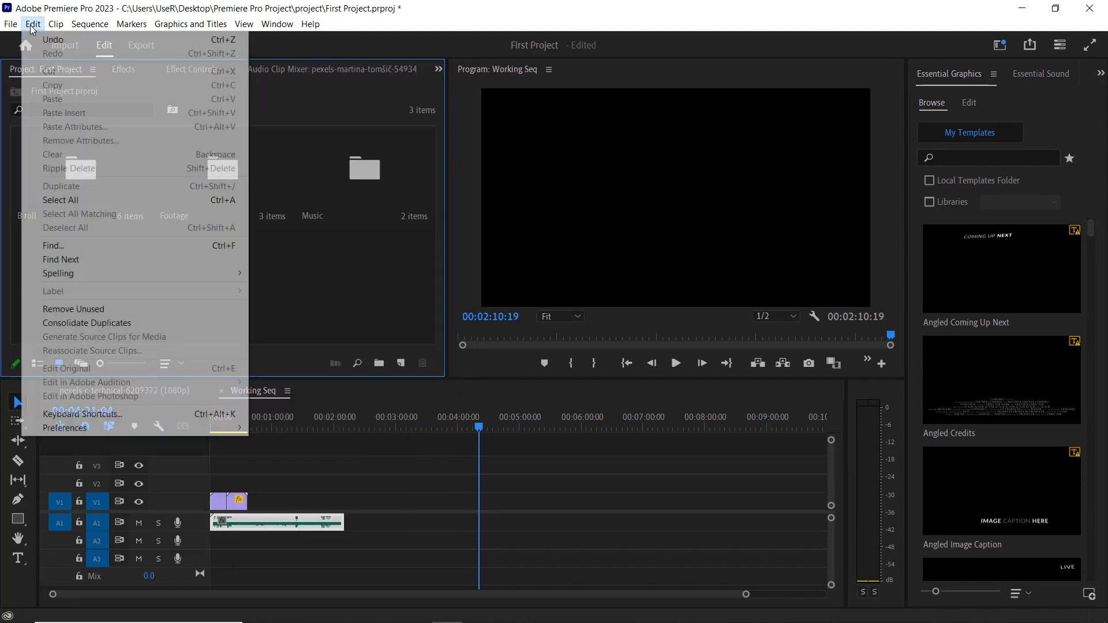
mouse_move(158, 424)
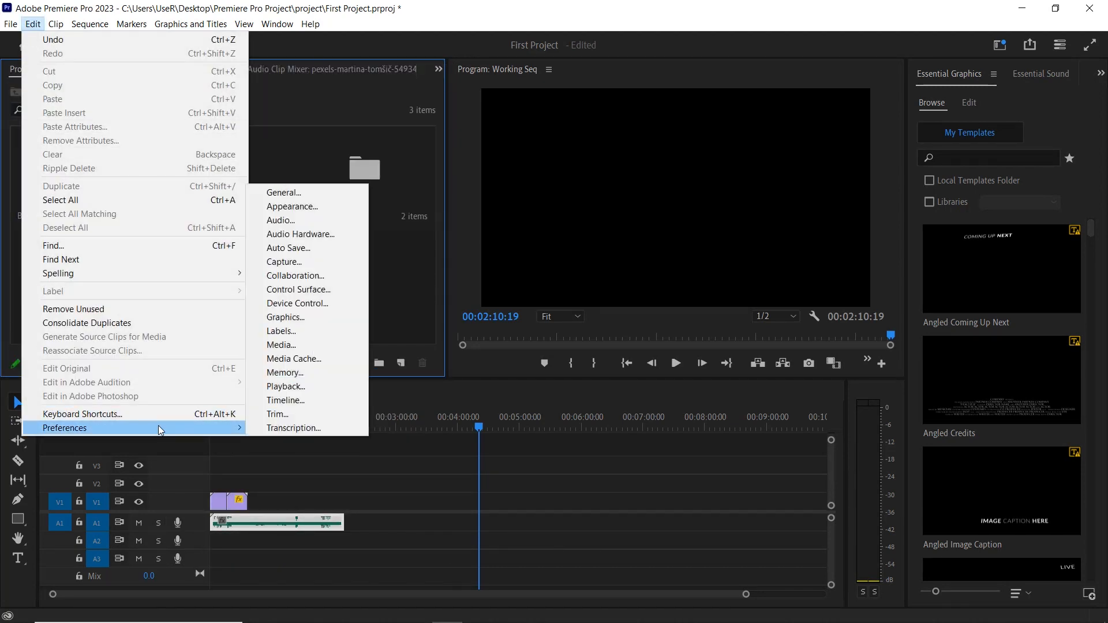
left_click(302, 195)
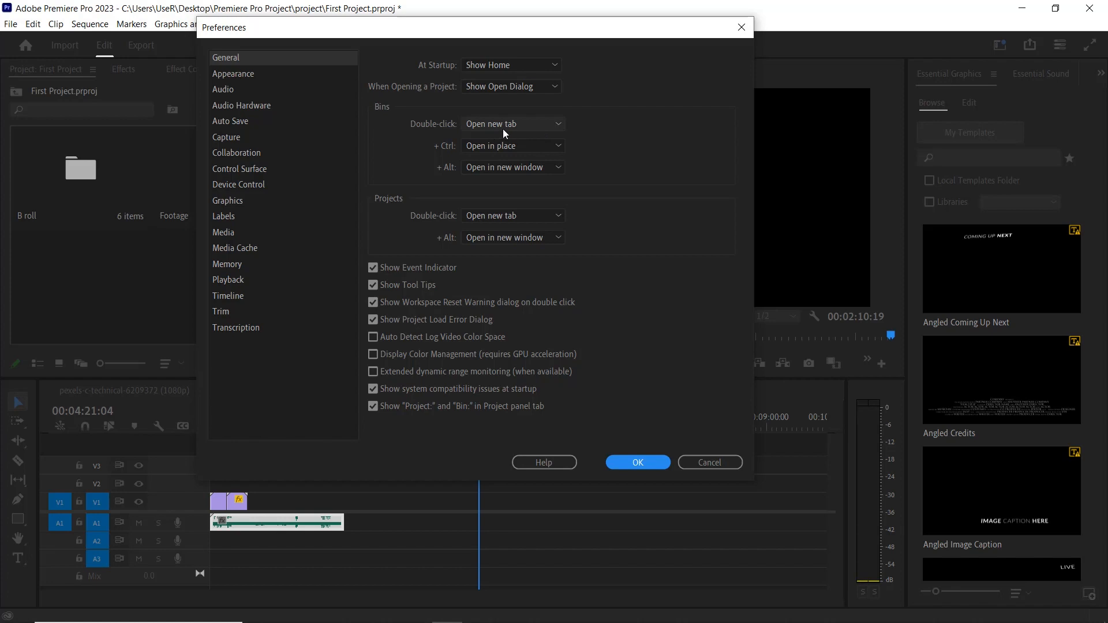
left_click(555, 126)
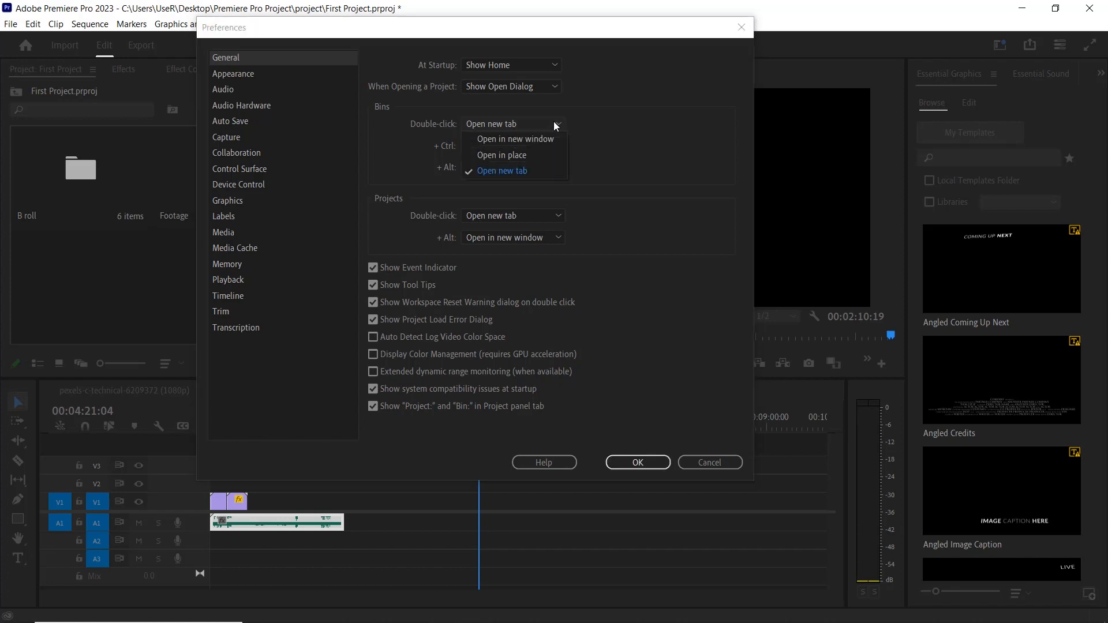
left_click(536, 156)
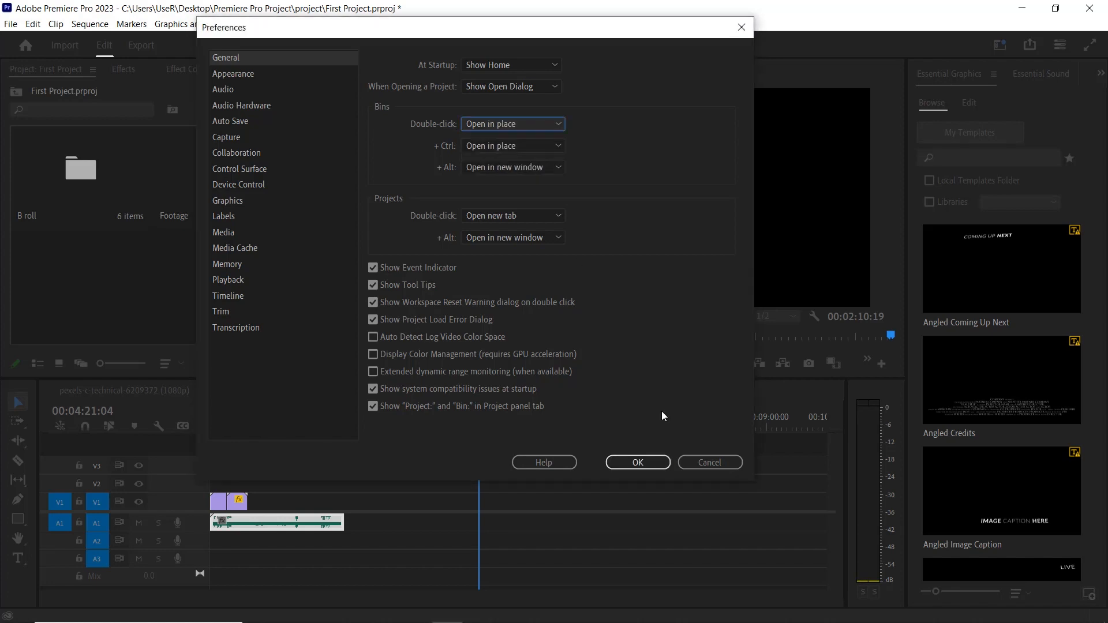
left_click(638, 462)
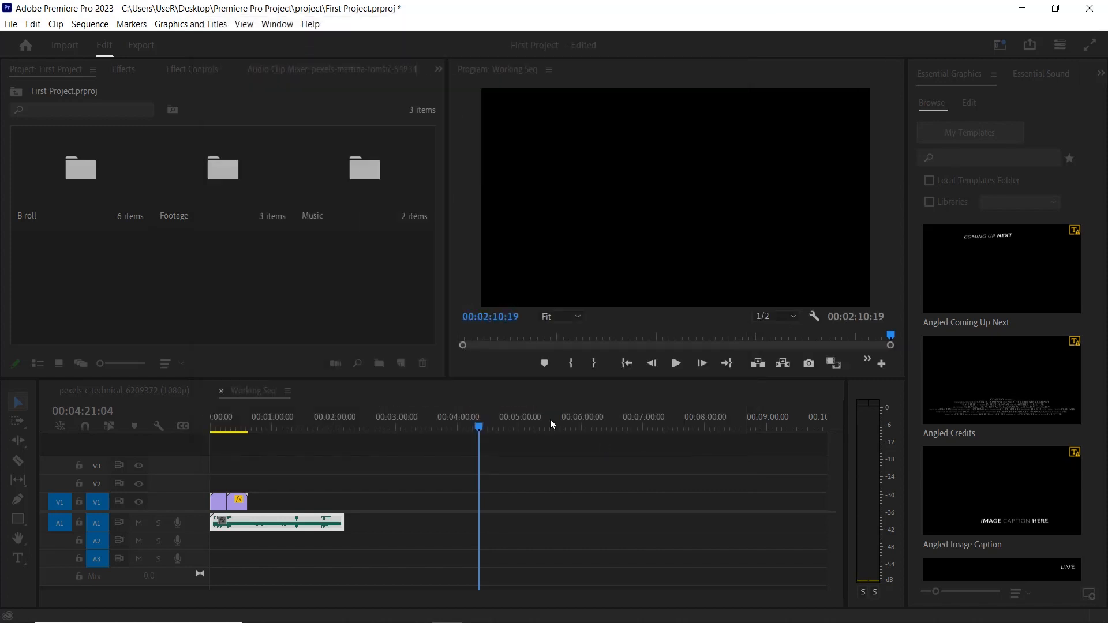
- Open the B roll and Footage bins in place in turn, going back up to the project root after each
double_click(96, 200)
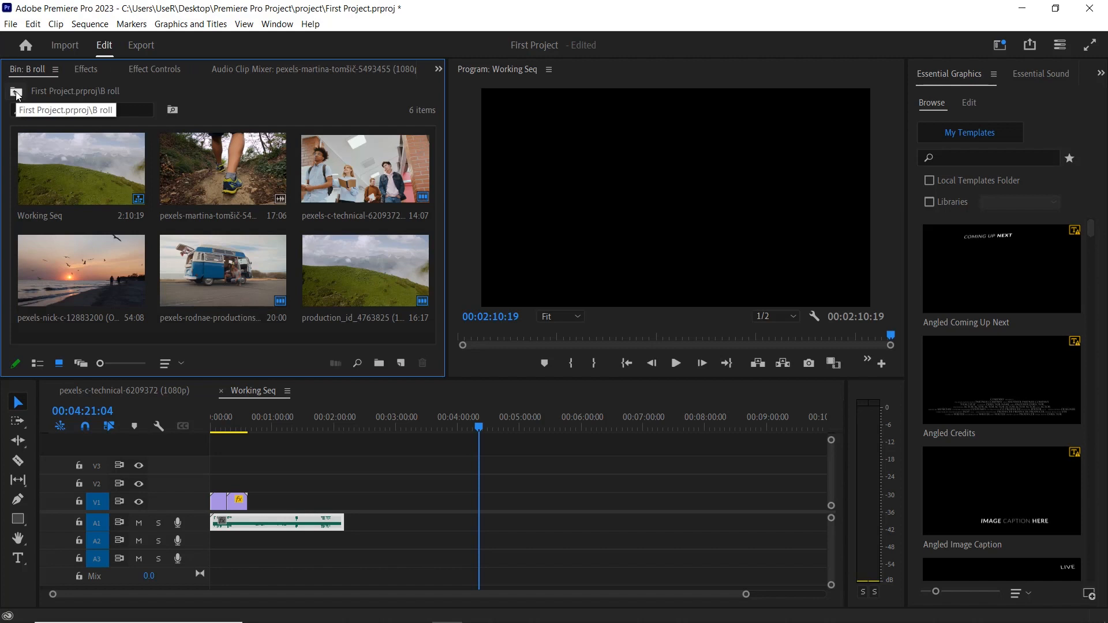
left_click(16, 92)
double_click(230, 185)
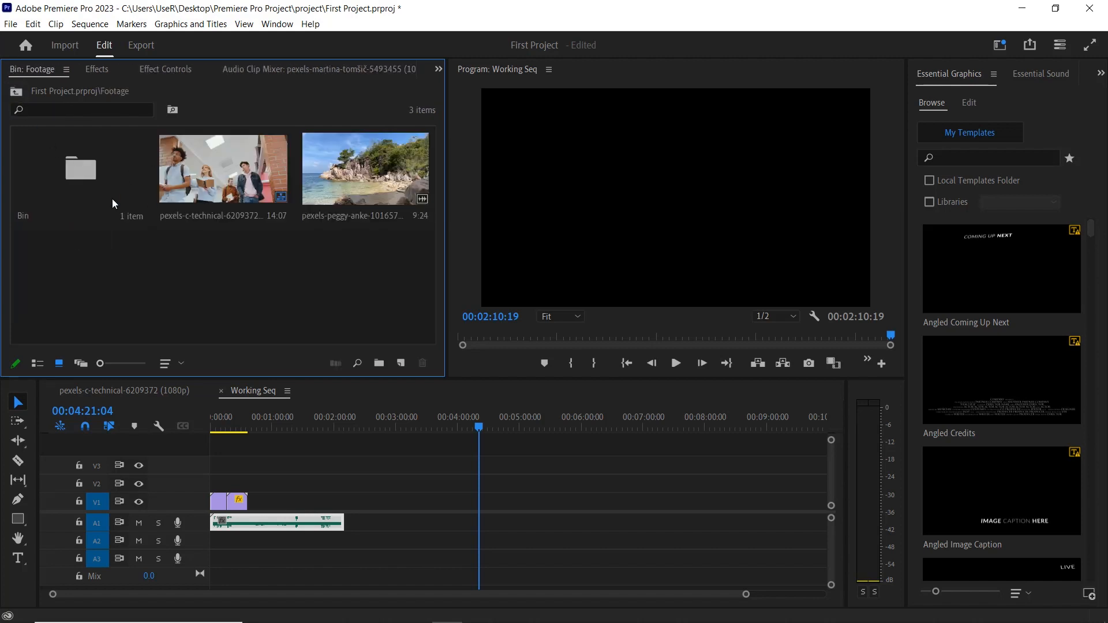
left_click(13, 96)
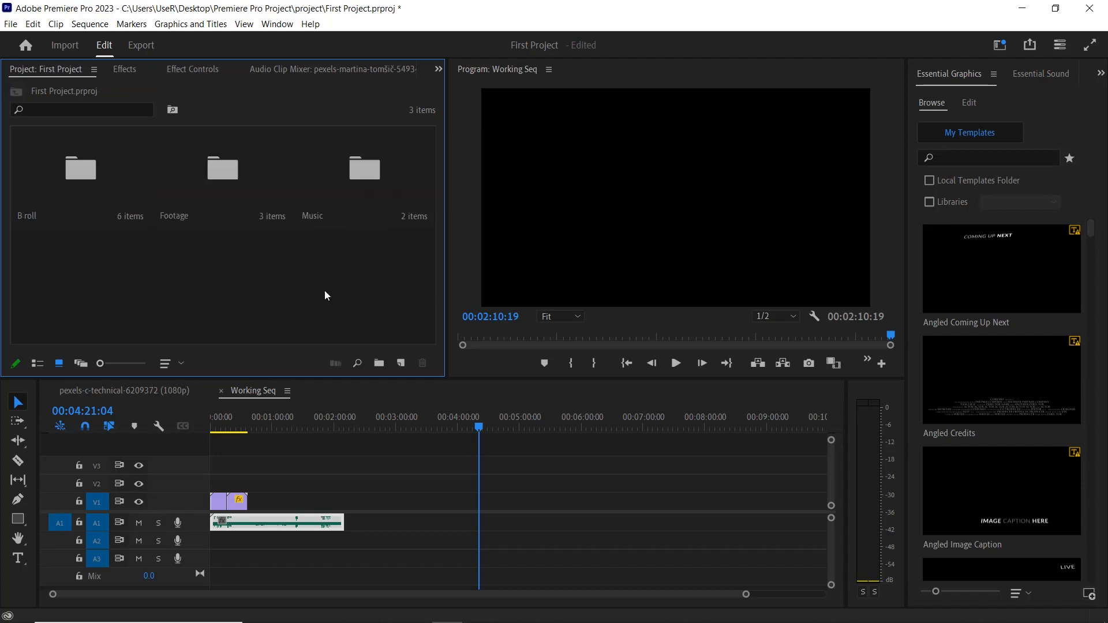